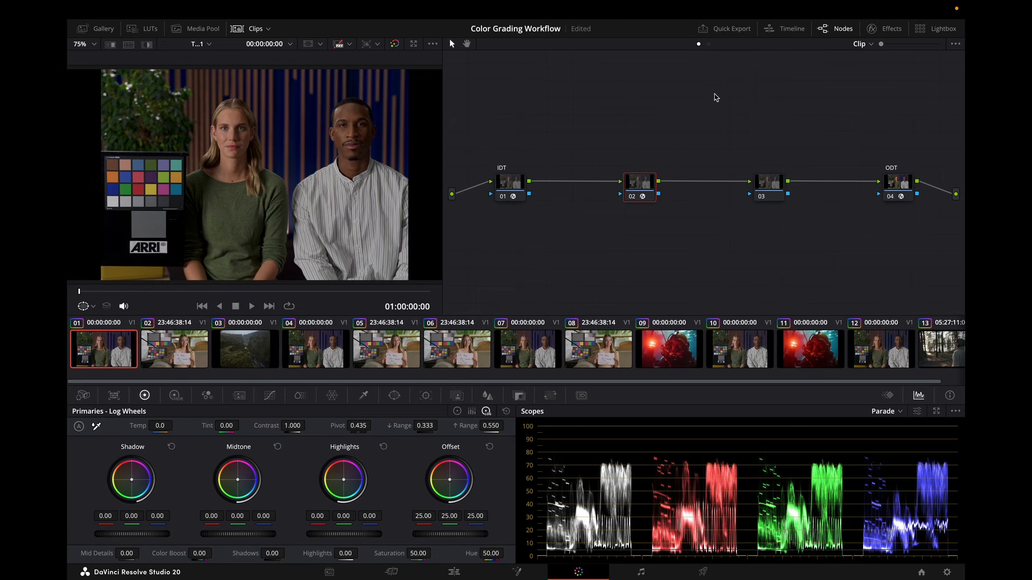
# Save the project and review the Color Management section of Project Settings without changing anything.
pyautogui.hotkey('ctrl', 's')
pyautogui.click(947, 572)
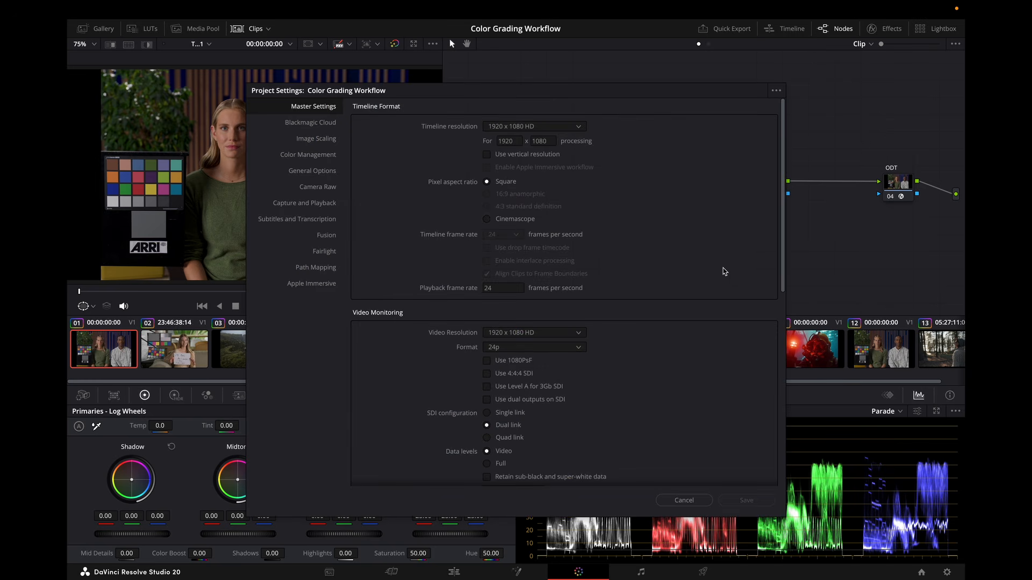
pyautogui.click(321, 157)
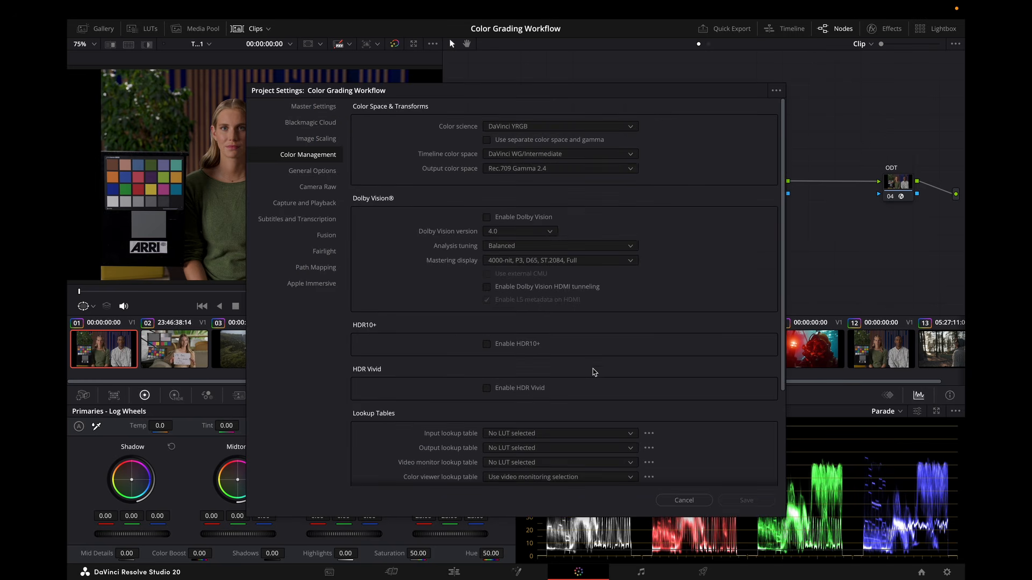
pyautogui.scroll(-4, 594, 372)
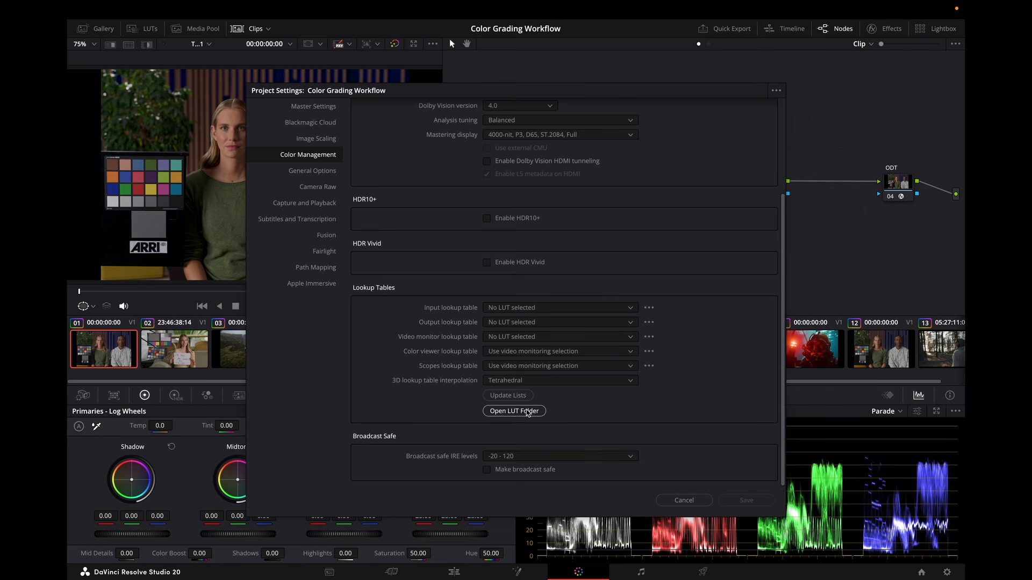
pyautogui.click(691, 501)
# Try adding a DCTL effect to the third node and undo it.
pyautogui.click(769, 188)
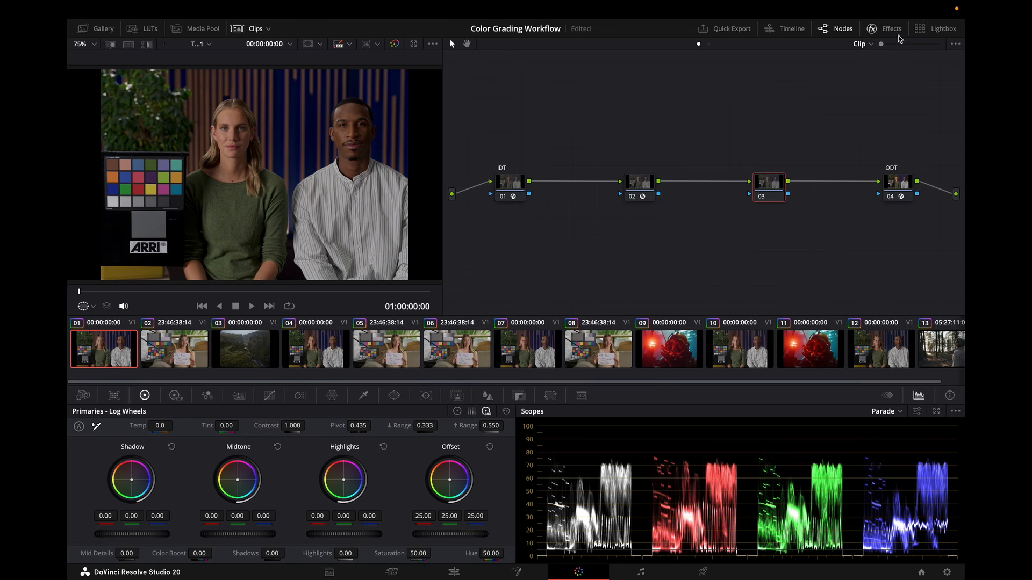
pyautogui.click(871, 28)
pyautogui.scroll(-5, 881, 209)
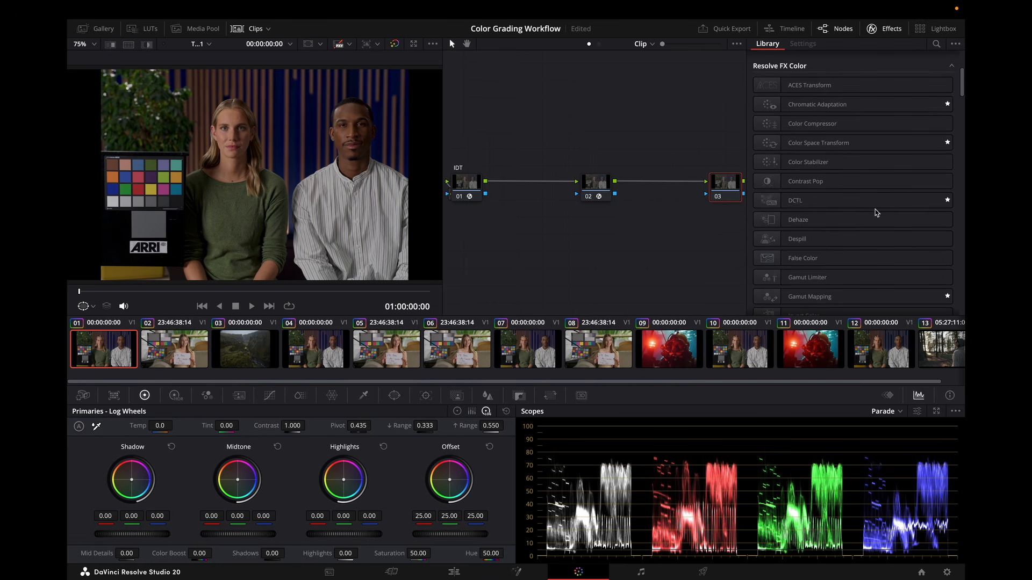
pyautogui.moveTo(854, 204); pyautogui.dragTo(723, 189)
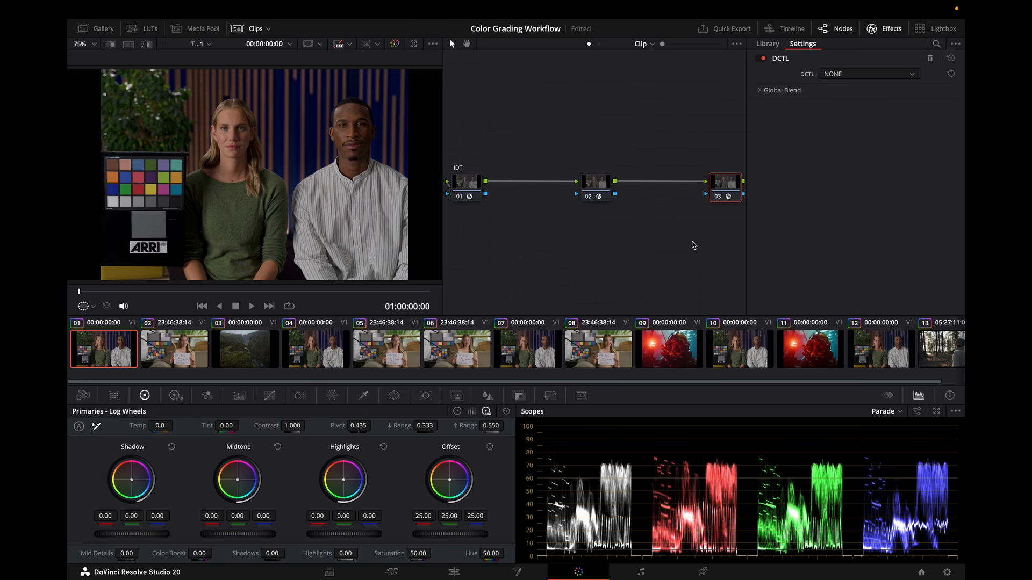
pyautogui.press('super+z')
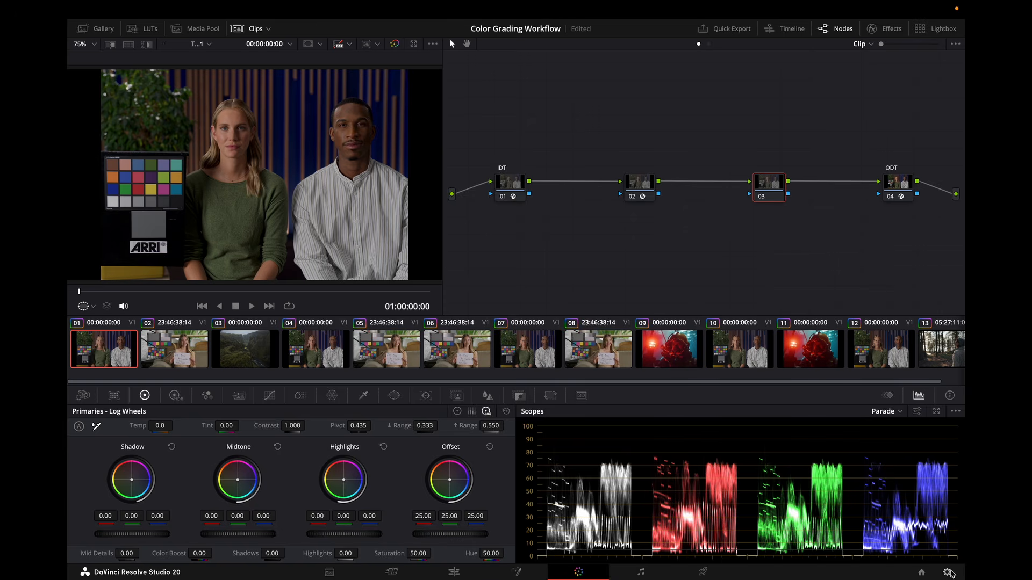
# Reopen Project Settings to review color management again and cancel.
pyautogui.click(948, 572)
pyautogui.scroll(4, 431, 201)
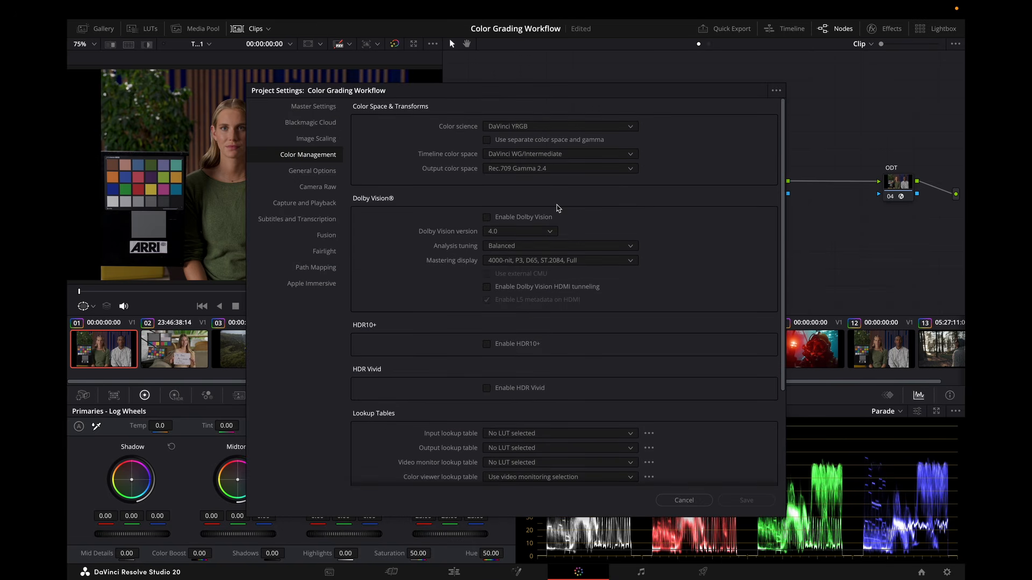
pyautogui.click(696, 499)
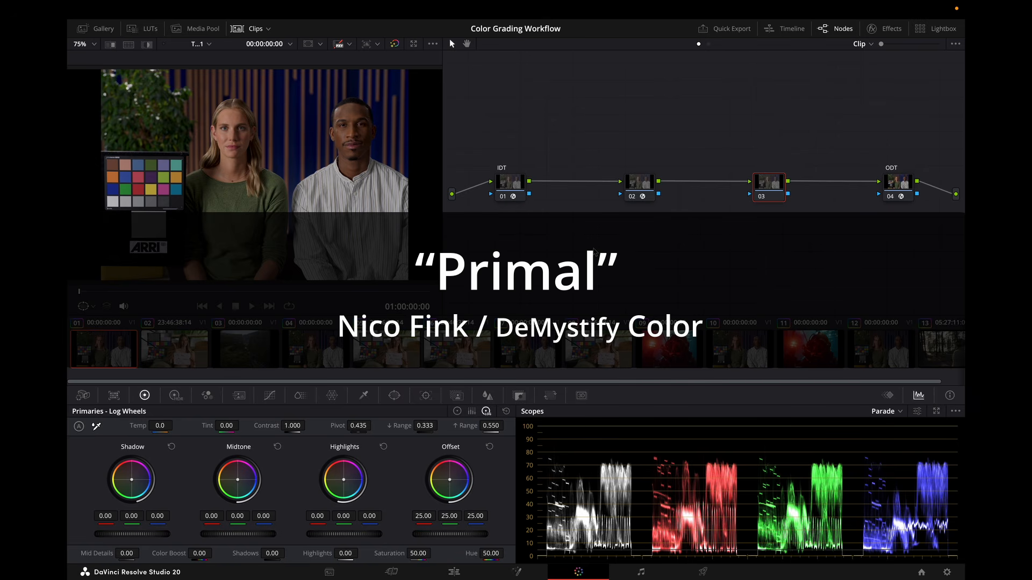
# Inspect the DMC_Primal_v2 DCTL settings on the second node.
pyautogui.click(640, 186)
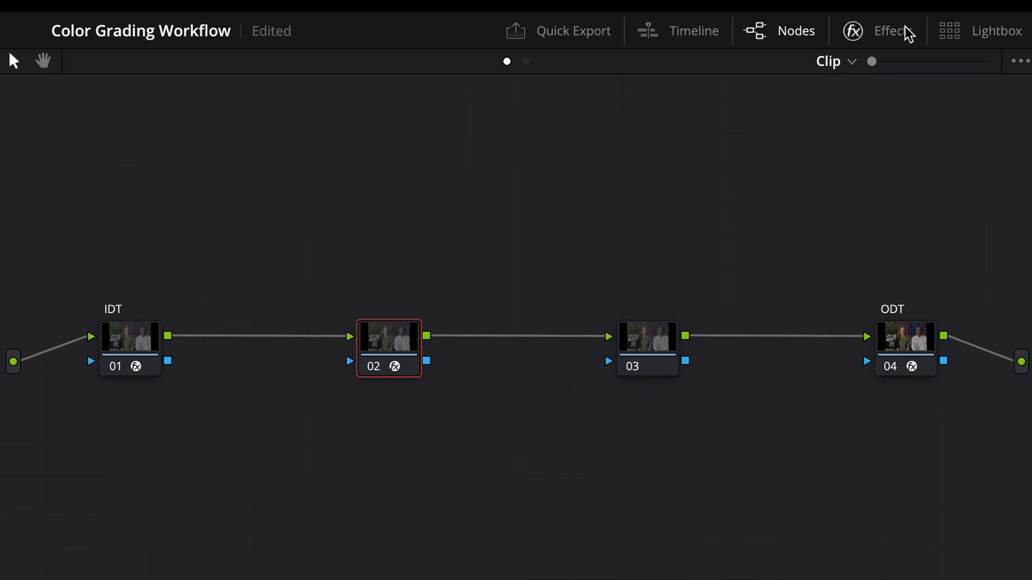
pyautogui.click(897, 30)
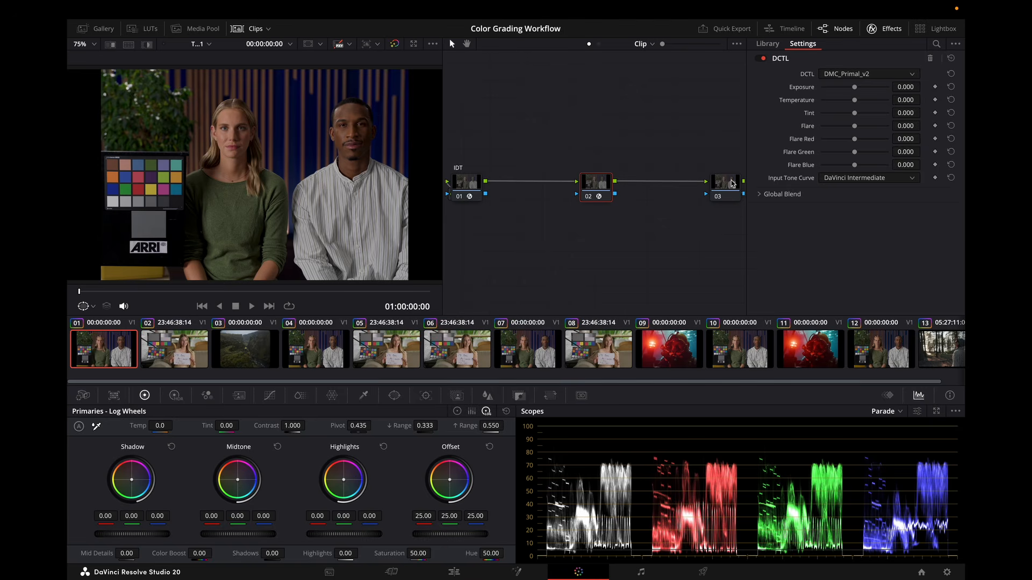
# Switch the primaries to Color Wheels and set the third node's gamma to Linear.
pyautogui.click(731, 184)
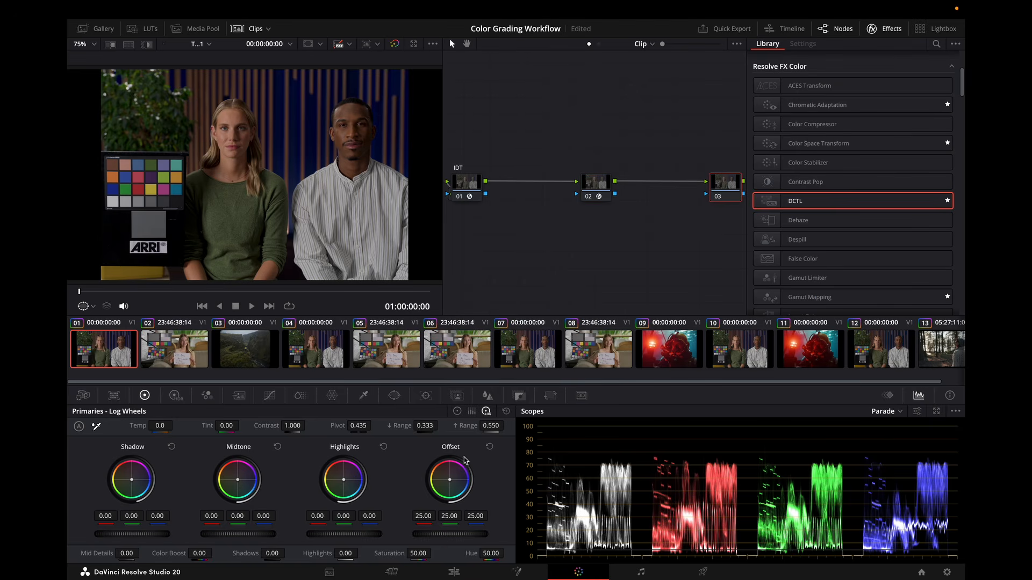
pyautogui.click(457, 411)
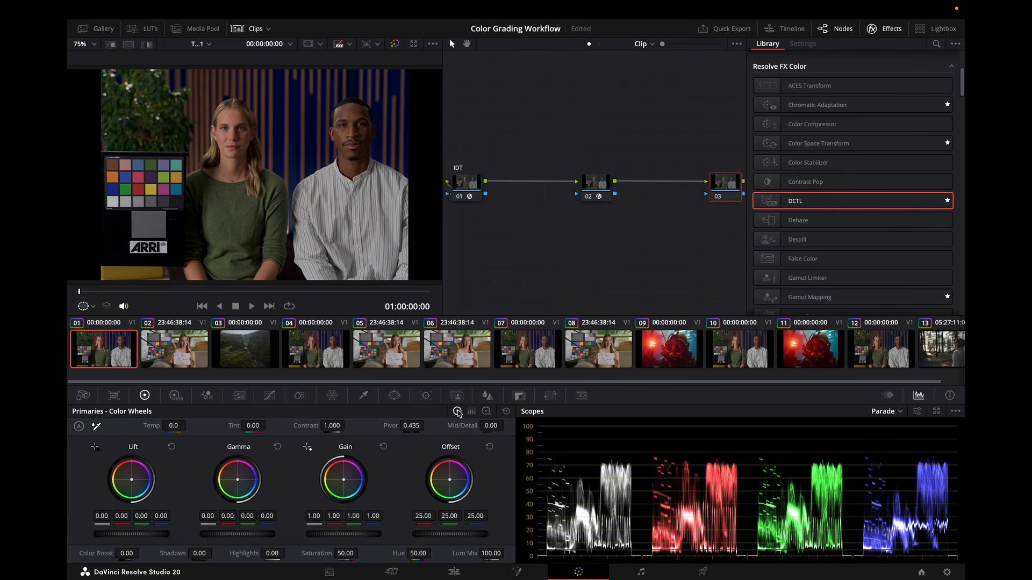
pyautogui.rightClick(724, 191)
pyautogui.moveTo(780, 331)
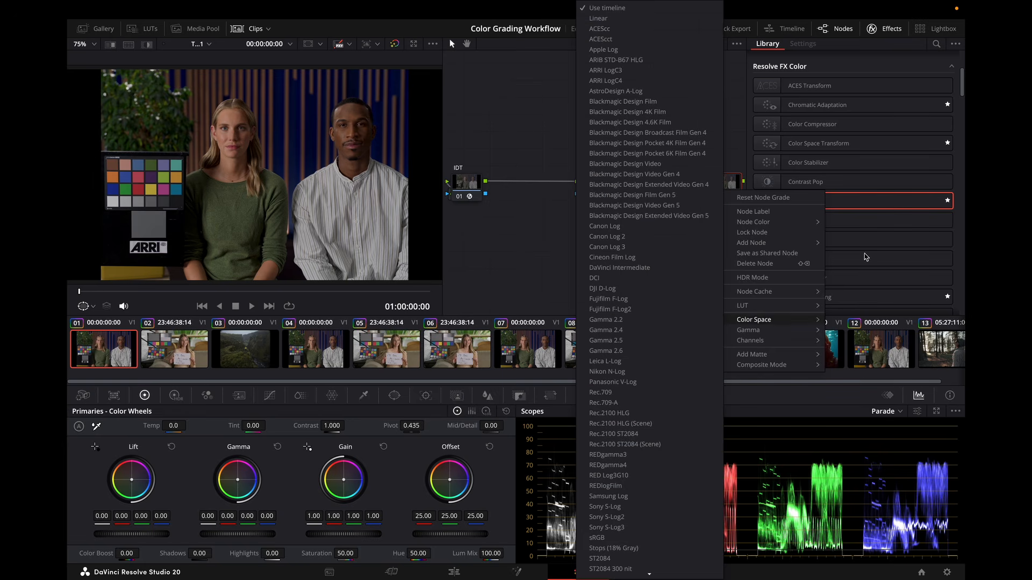
pyautogui.click(639, 20)
# Lower Lum Mix to 0 and raise Gain to about 1.12 with a cool tint, then reset the third node's grade.
pyautogui.moveTo(487, 554); pyautogui.dragTo(433, 554)
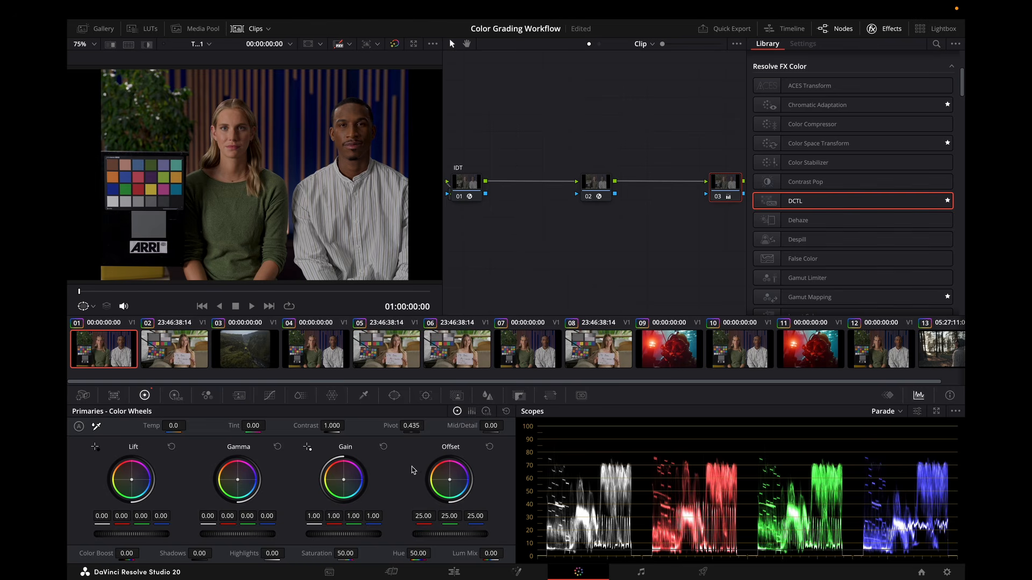
pyautogui.moveTo(343, 535); pyautogui.dragTo(355, 537)
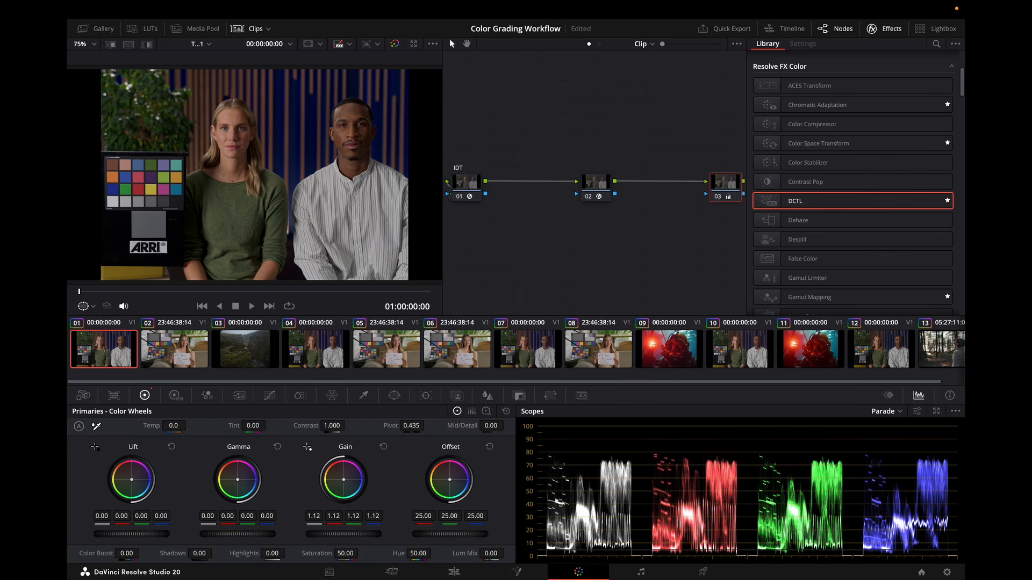
pyautogui.moveTo(343, 479); pyautogui.dragTo(346, 483)
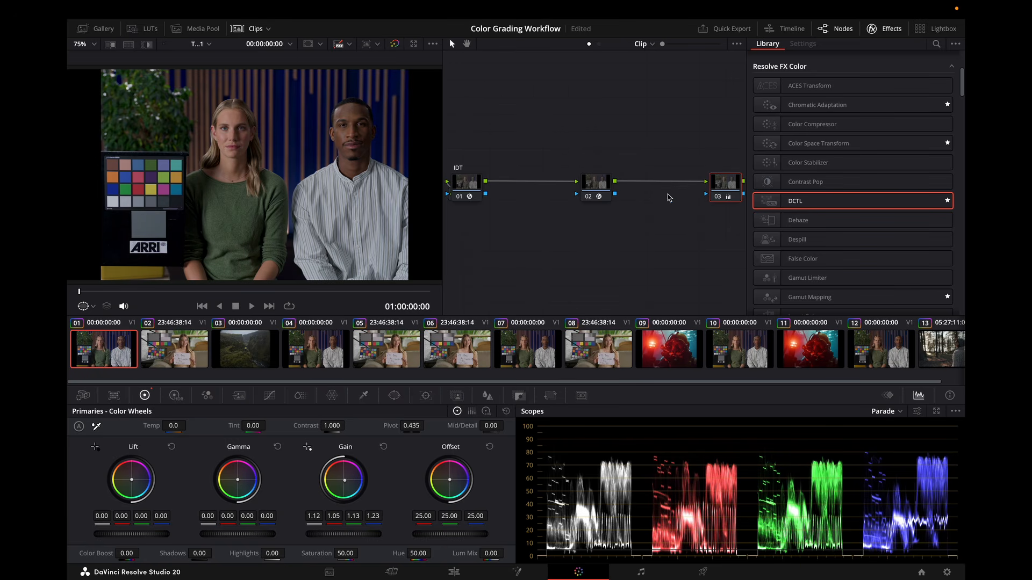
pyautogui.rightClick(733, 194)
pyautogui.click(758, 199)
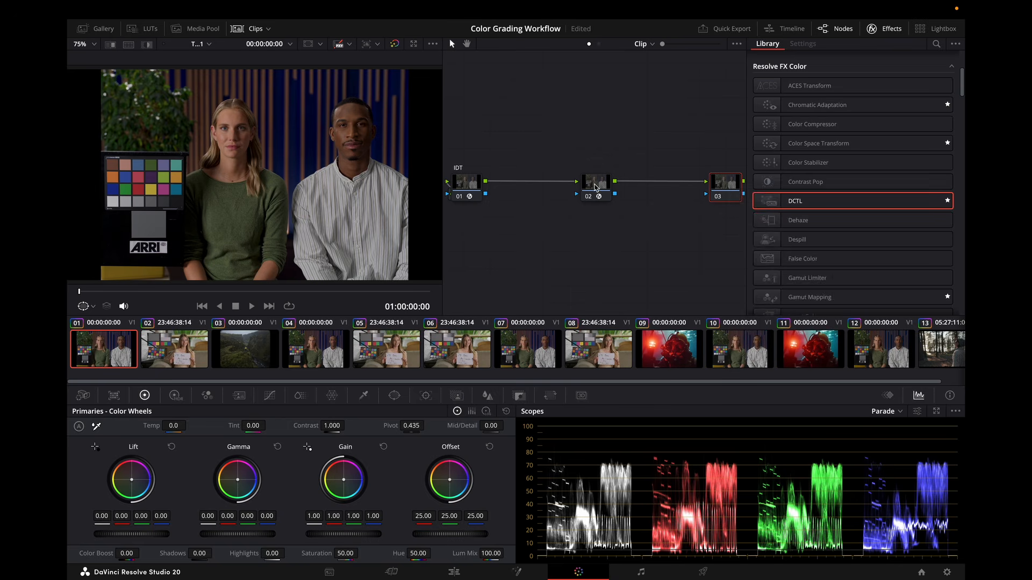
# Select the second node, nudge the DCTL Exposure to -0.100, then reset Exposure.
pyautogui.click(596, 187)
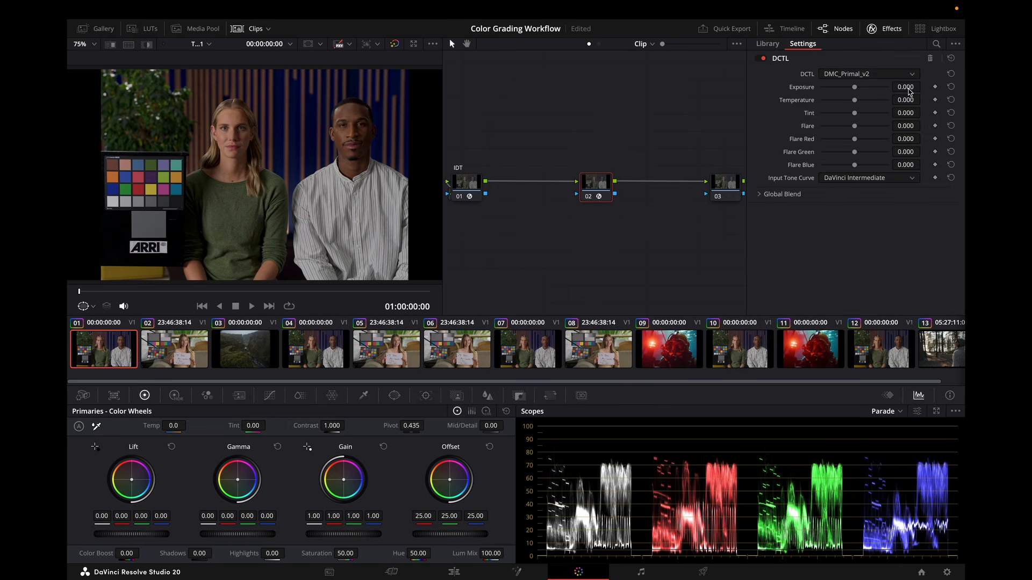
pyautogui.moveTo(905, 88)
pyautogui.mouseDown()
pyautogui.moveTo(917, 87)
pyautogui.moveTo(903, 87)
pyautogui.mouseUp()
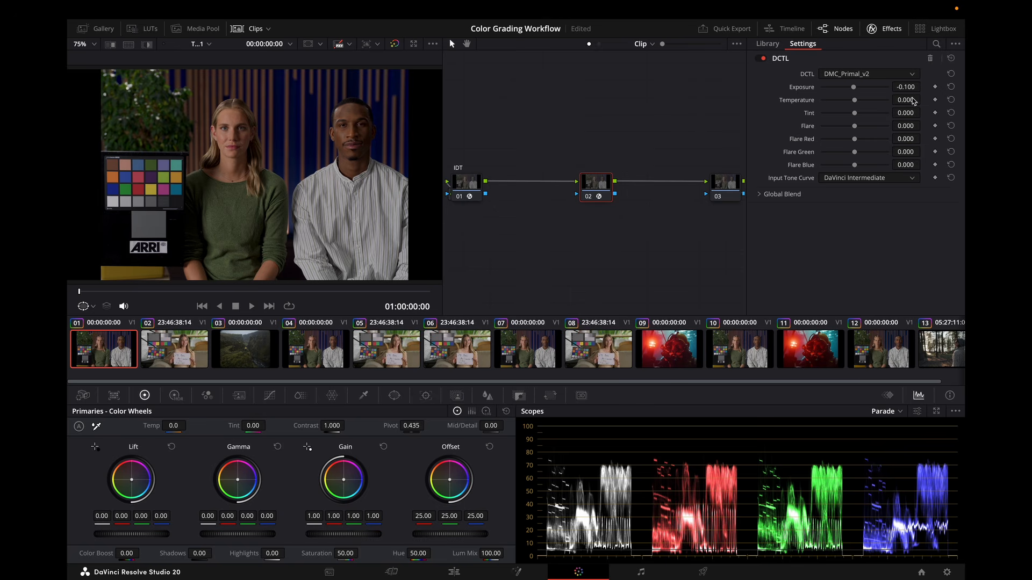
pyautogui.click(952, 88)
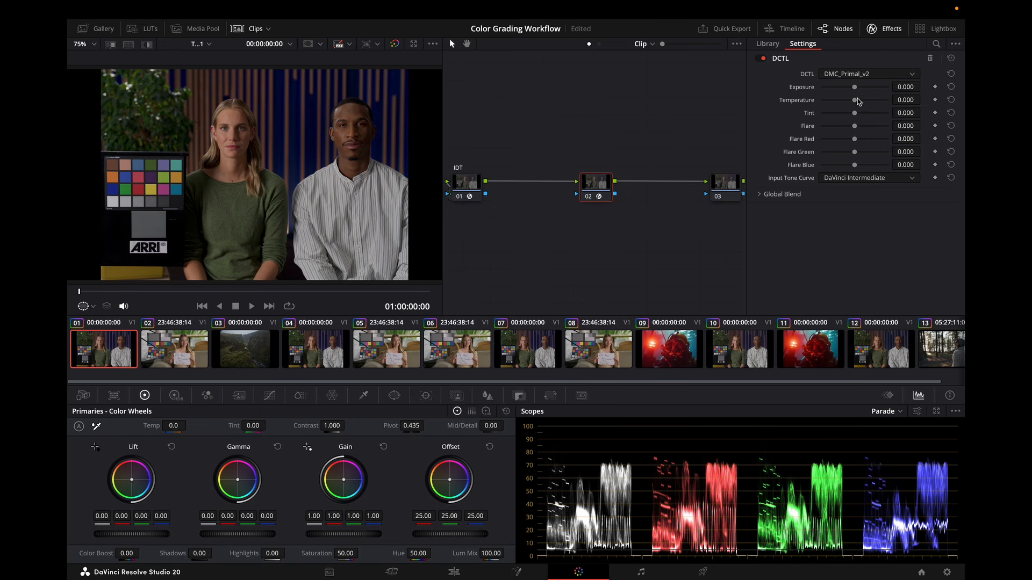
# Adjust the DCTL Temperature and Tint, then reset both.
pyautogui.moveTo(855, 100); pyautogui.dragTo(857, 114)
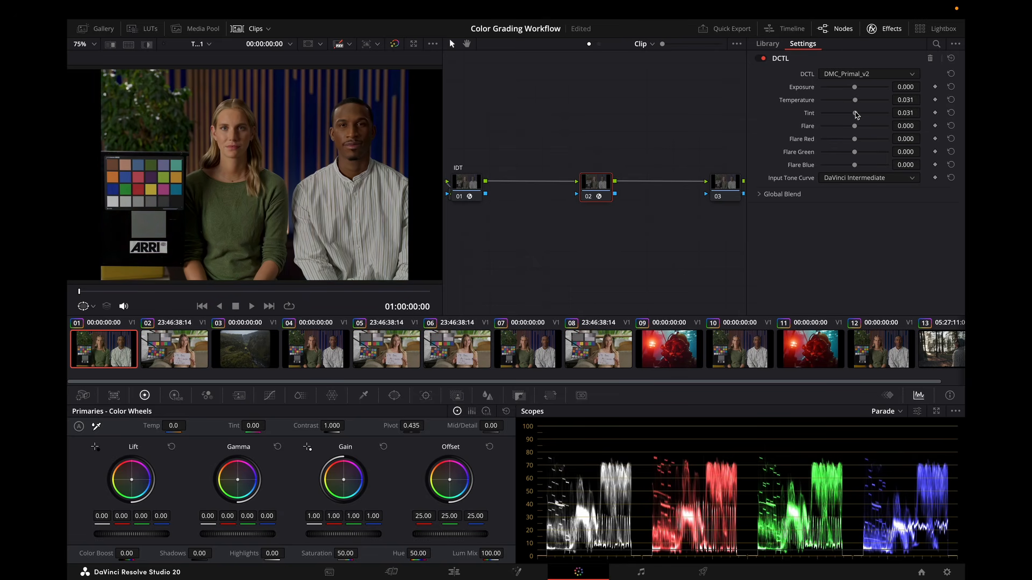
pyautogui.click(951, 99)
pyautogui.click(952, 113)
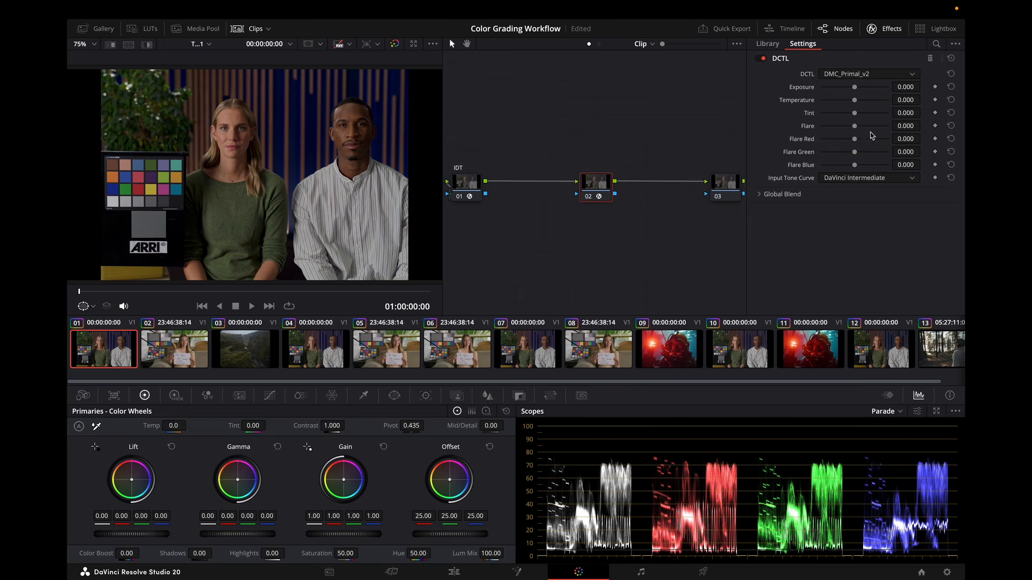
# Adjust the DCTL Flare sliders, then reset Flare, Flare Red and Flare Green.
pyautogui.moveTo(854, 126); pyautogui.dragTo(854, 152)
pyautogui.click(951, 127)
pyautogui.click(951, 139)
pyautogui.click(951, 153)
# Set the DCTL Global Blend to 0.310 and Temperature to 0.031.
pyautogui.click(766, 195)
pyautogui.moveTo(889, 211); pyautogui.dragTo(842, 210)
pyautogui.moveTo(855, 101); pyautogui.dragTo(856, 103)
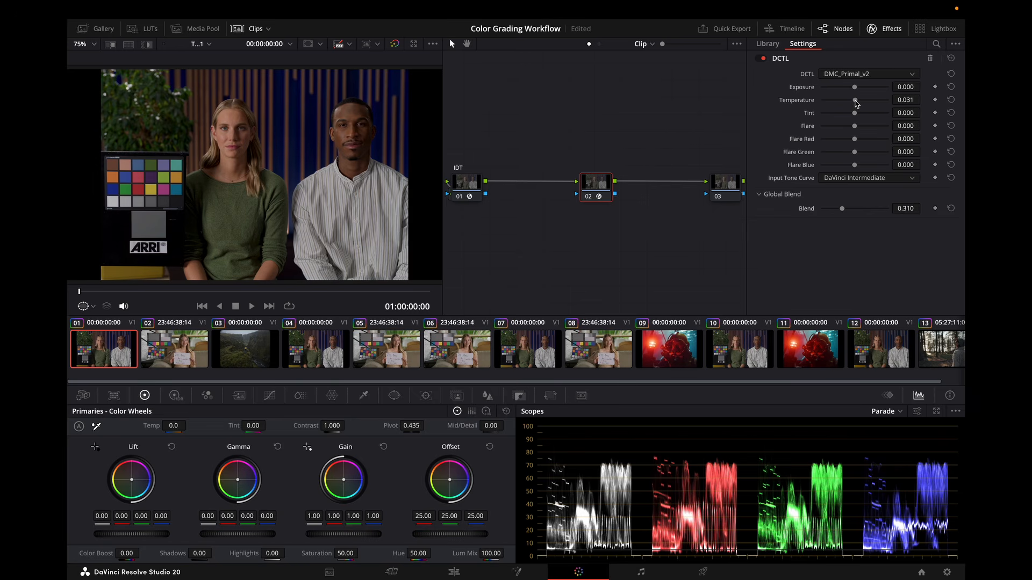
# On clip 02, switch the scope to Vectorscope and raise the HB Technicolor3Strip DCTL Strength.
pyautogui.click(173, 357)
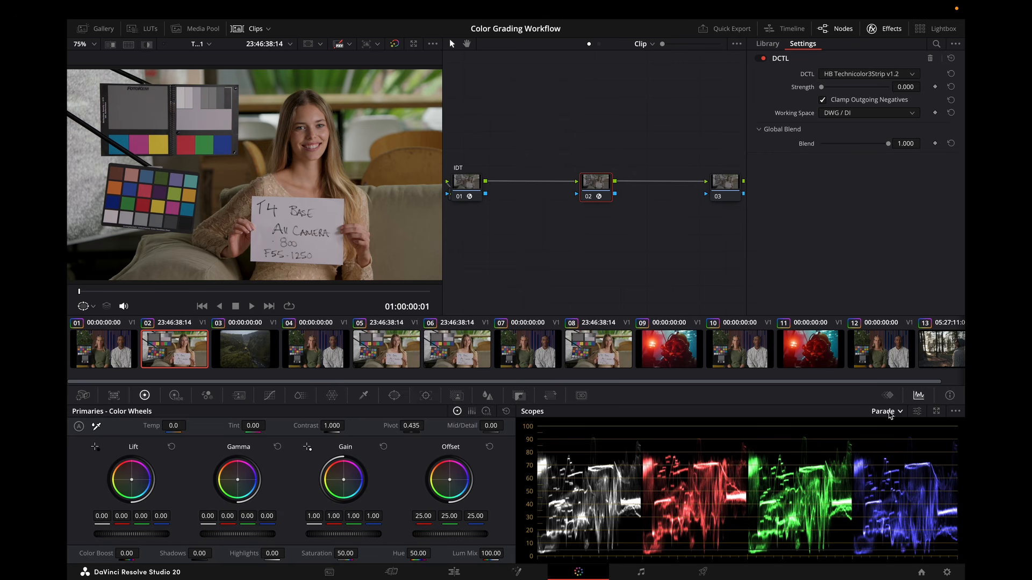
pyautogui.click(890, 412)
pyautogui.click(901, 447)
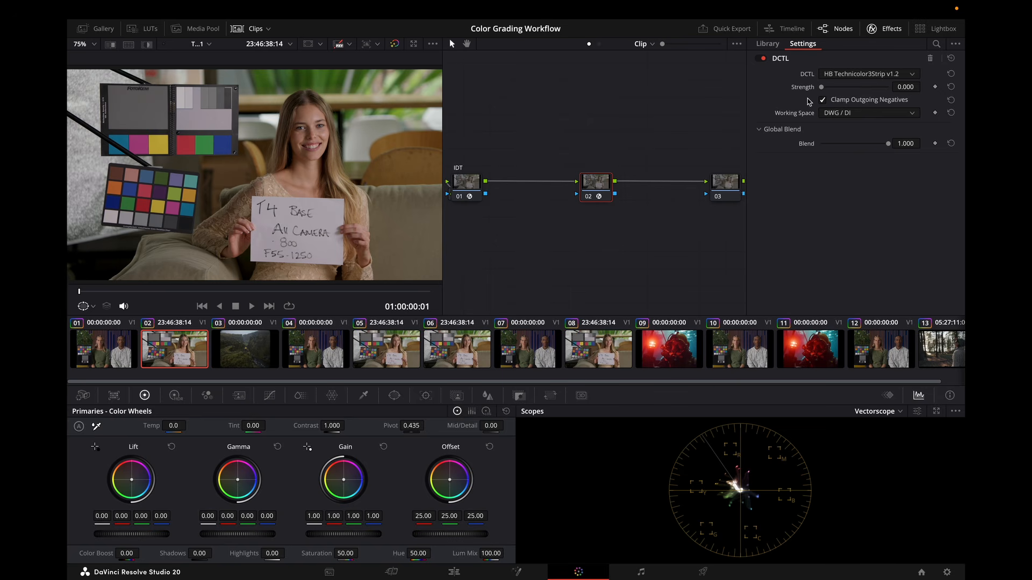
pyautogui.moveTo(823, 87); pyautogui.dragTo(833, 88)
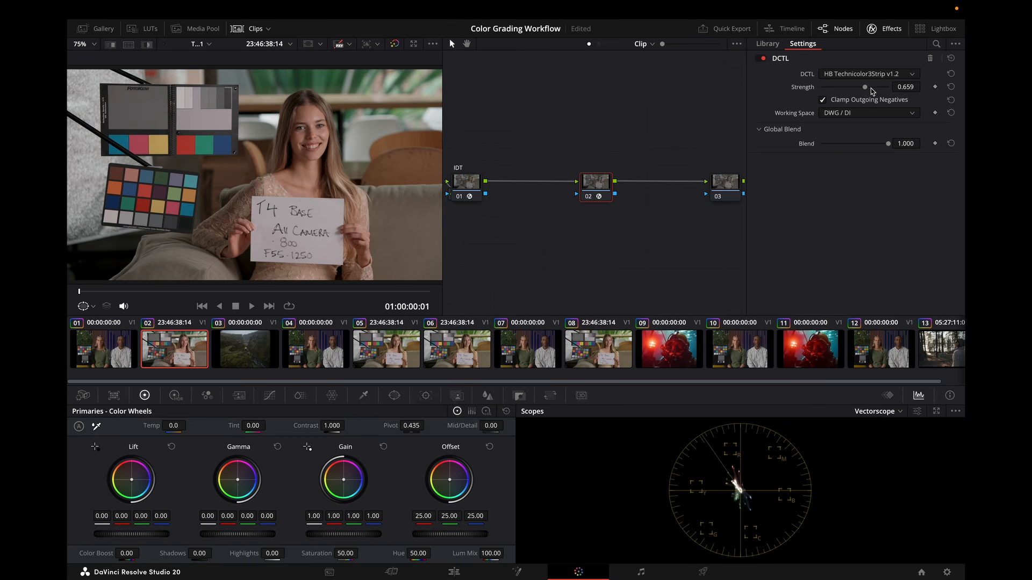
pyautogui.moveTo(866, 90); pyautogui.dragTo(910, 93)
# Select clip 03 and paste the copied grade onto the first node.
pyautogui.click(258, 353)
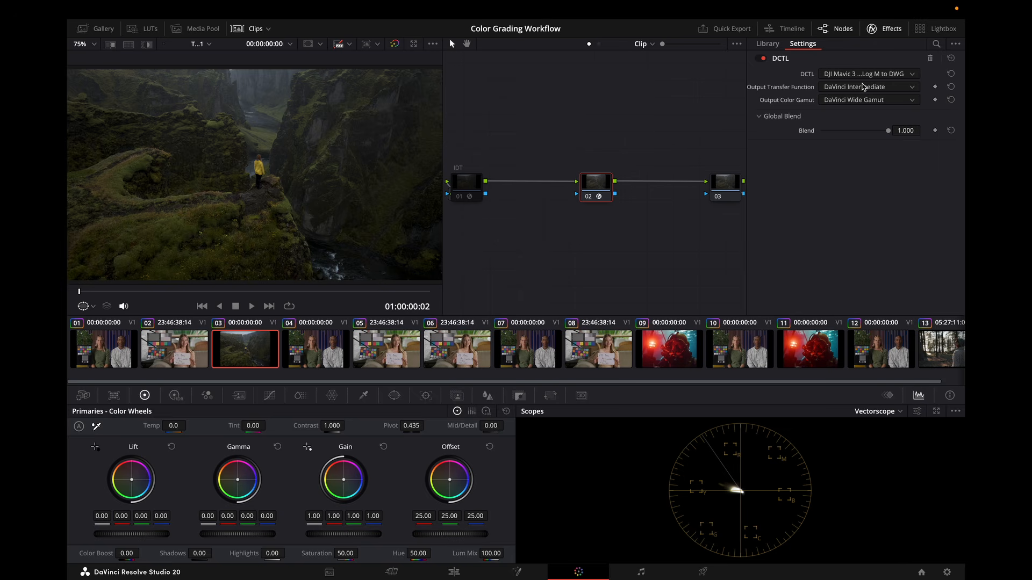
pyautogui.click(897, 32)
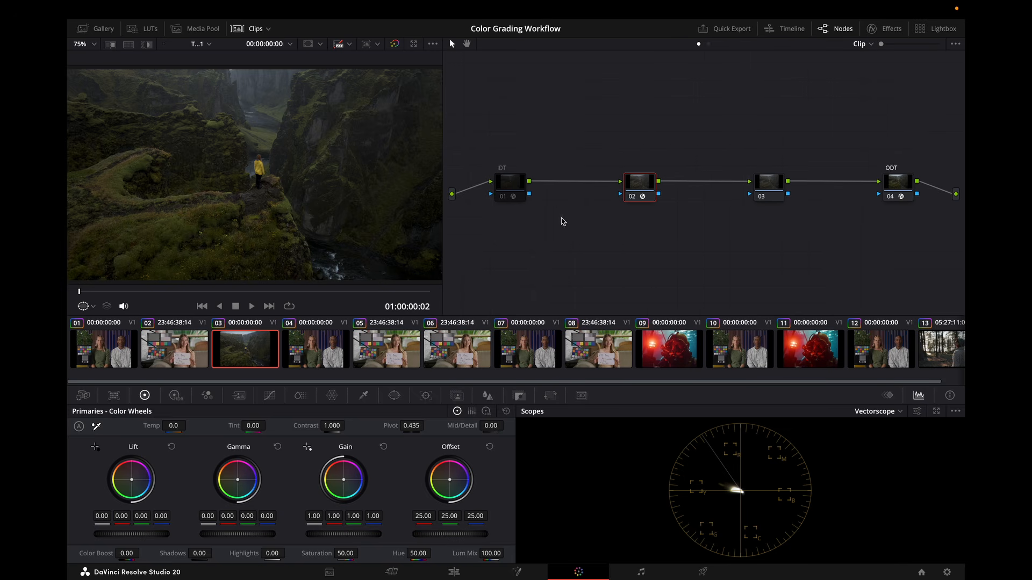
pyautogui.click(515, 187)
pyautogui.press('super+v')
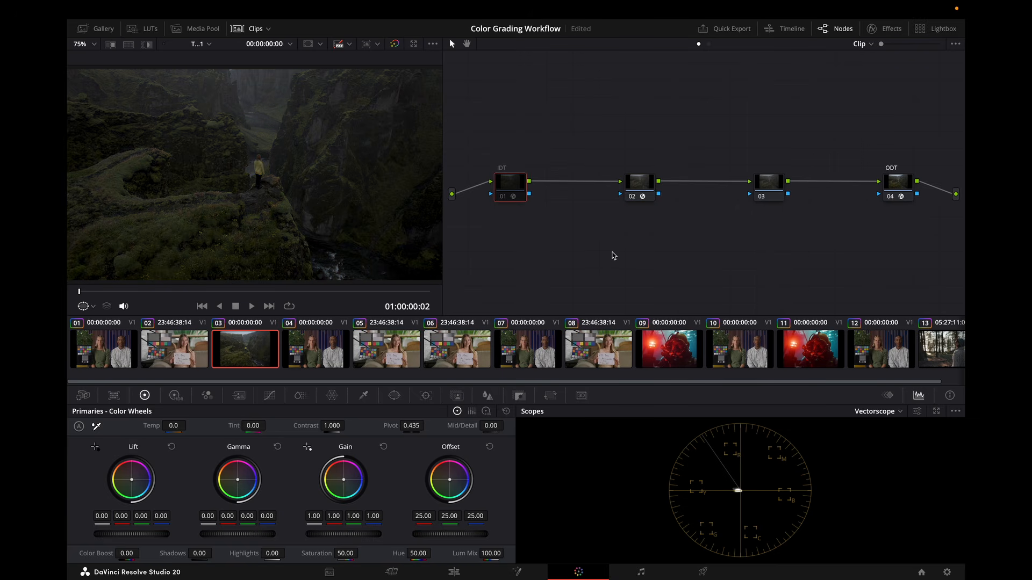
# Reset the second node's grade on clip 03.
pyautogui.rightClick(644, 189)
pyautogui.click(667, 197)
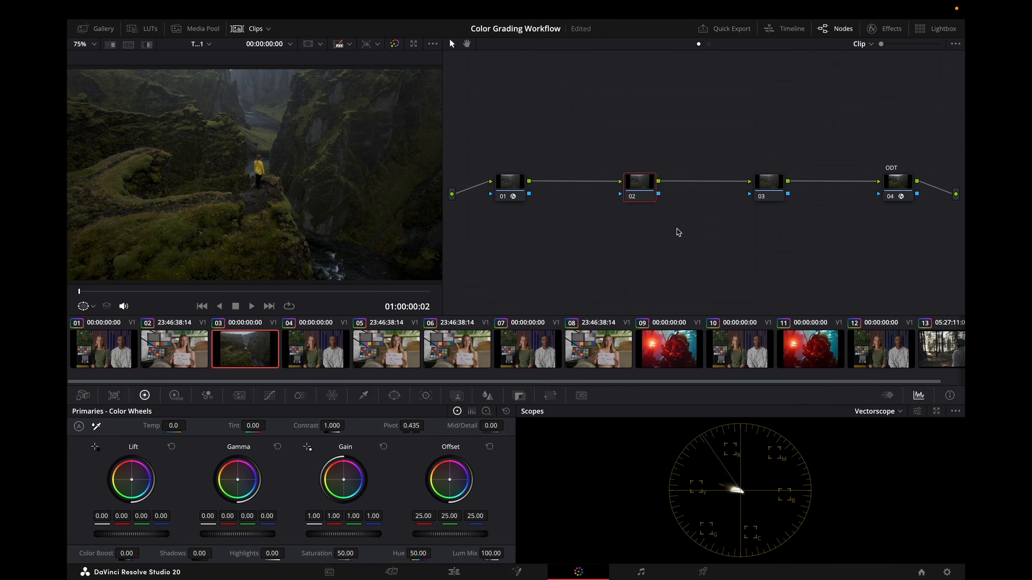
# Move to clip 04 and examine its RGB Mixer and CT - Crosstalk DCTL settings.
pyautogui.press('Down')
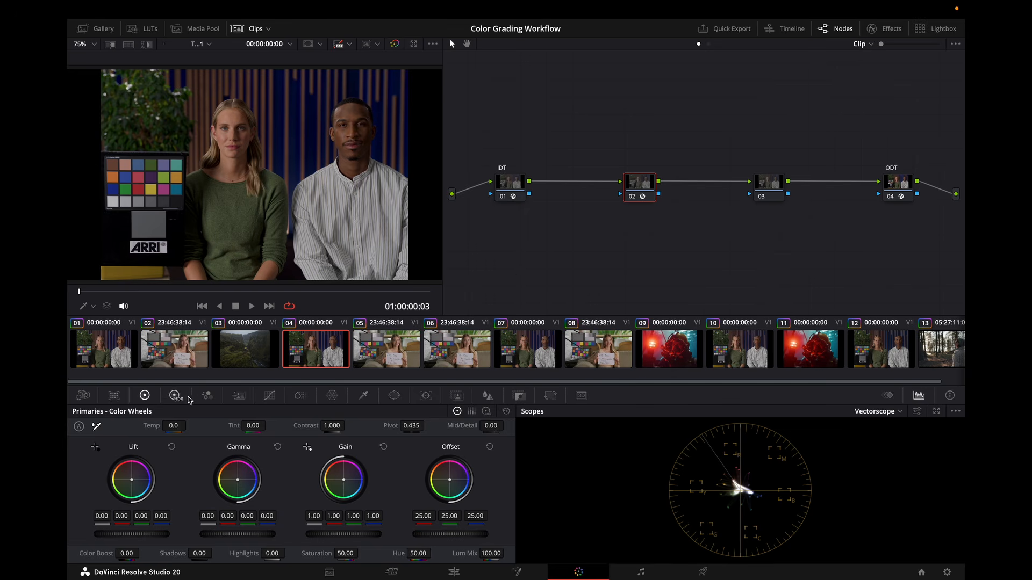
pyautogui.click(207, 396)
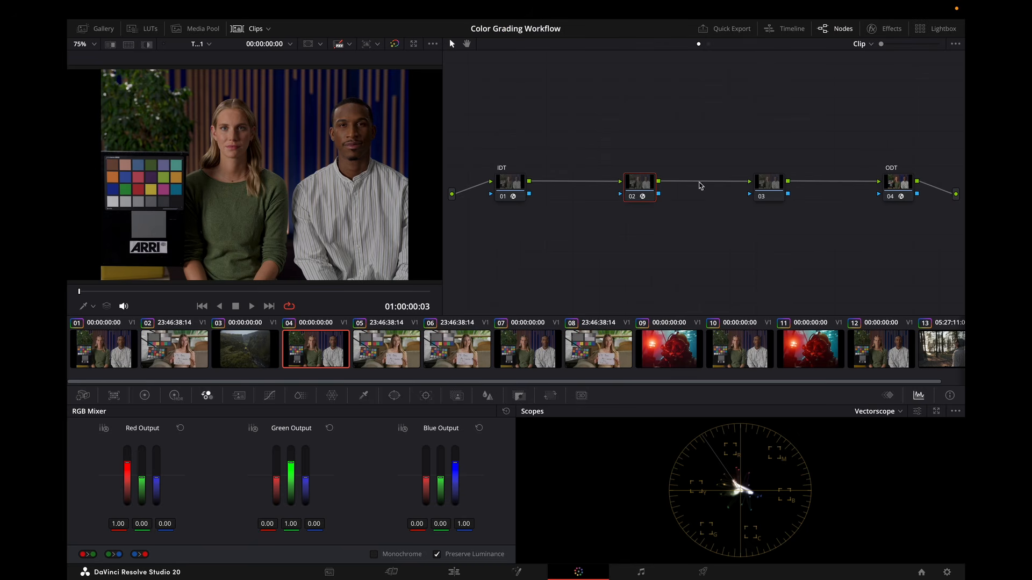
pyautogui.click(891, 28)
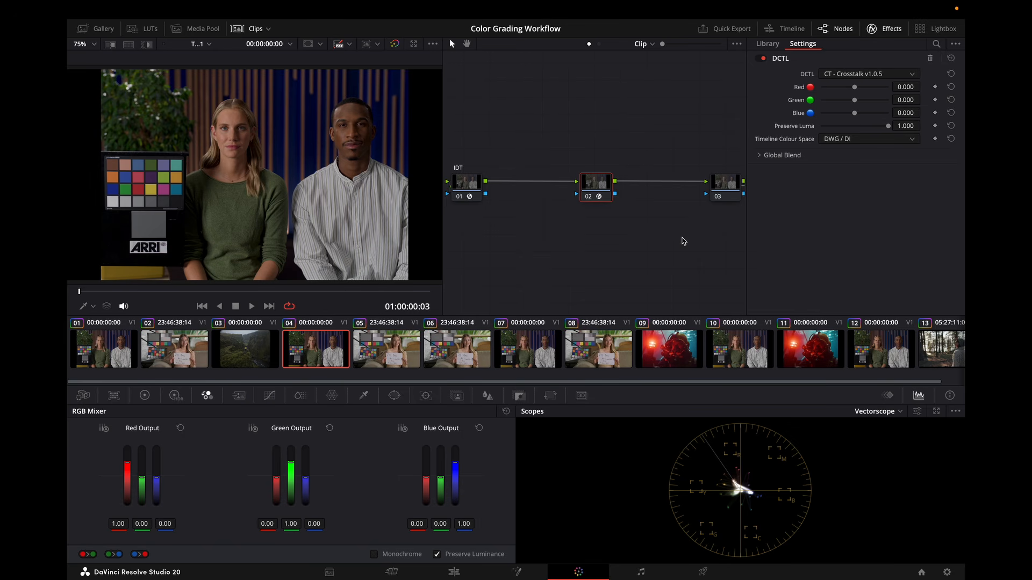
pyautogui.click(253, 428)
pyautogui.click(404, 428)
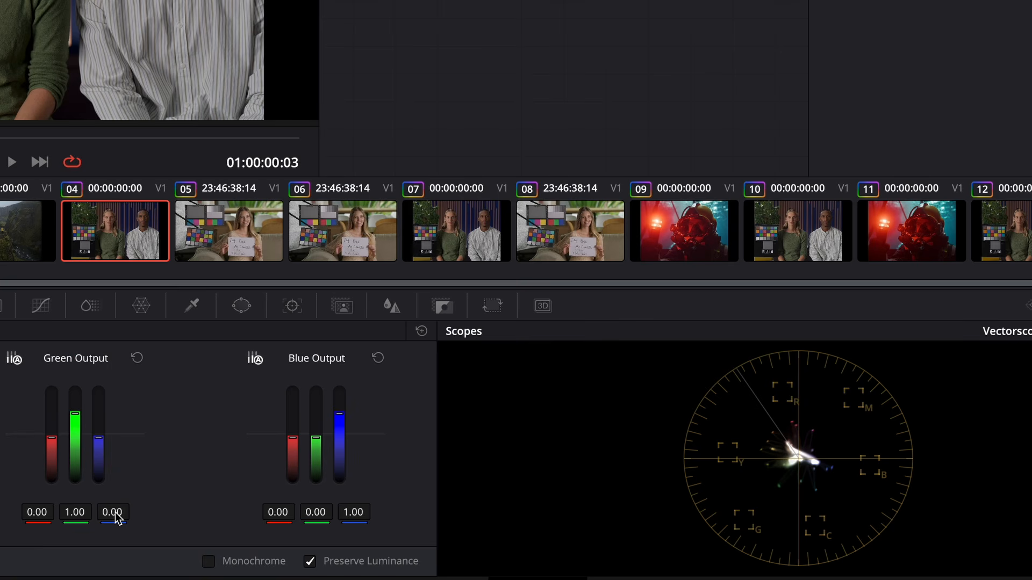
# Try cross-mixing the RGB Mixer's green and blue outputs, then reset the RGB Mixer.
pyautogui.moveTo(116, 517)
pyautogui.mouseDown()
pyautogui.moveTo(135, 518)
pyautogui.moveTo(117, 517)
pyautogui.mouseUp()
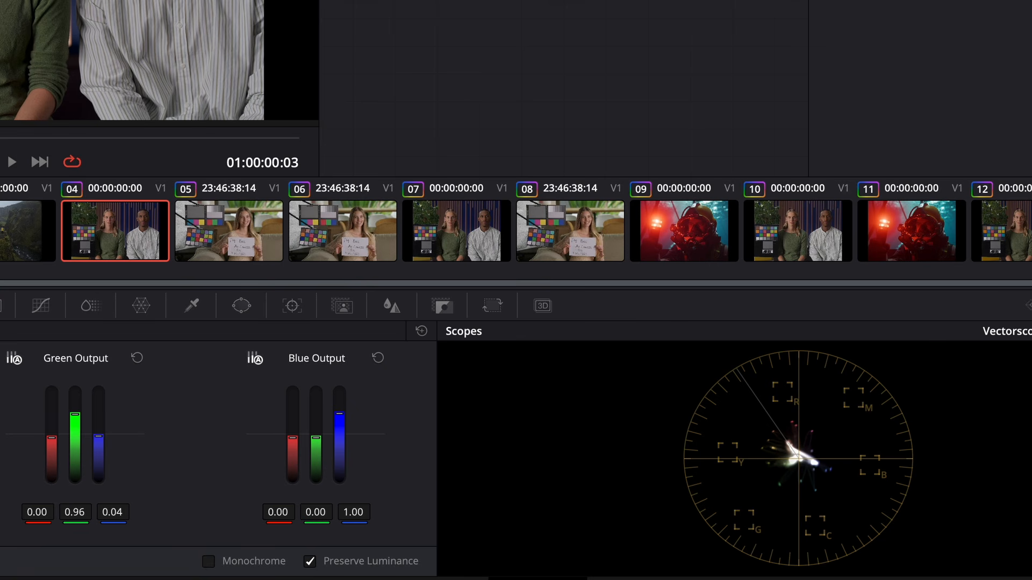
pyautogui.moveTo(353, 512); pyautogui.dragTo(342, 512)
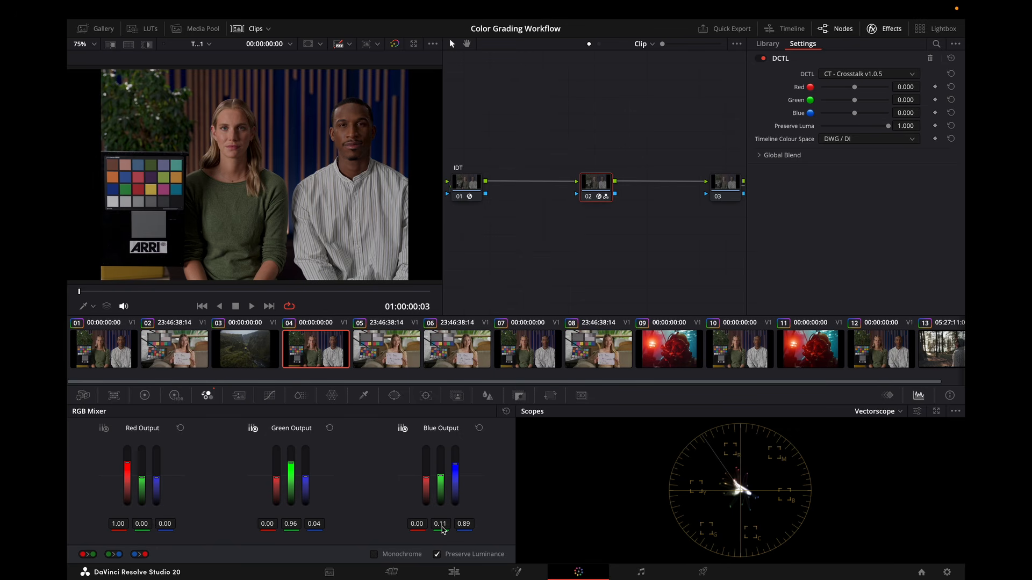
pyautogui.click(506, 411)
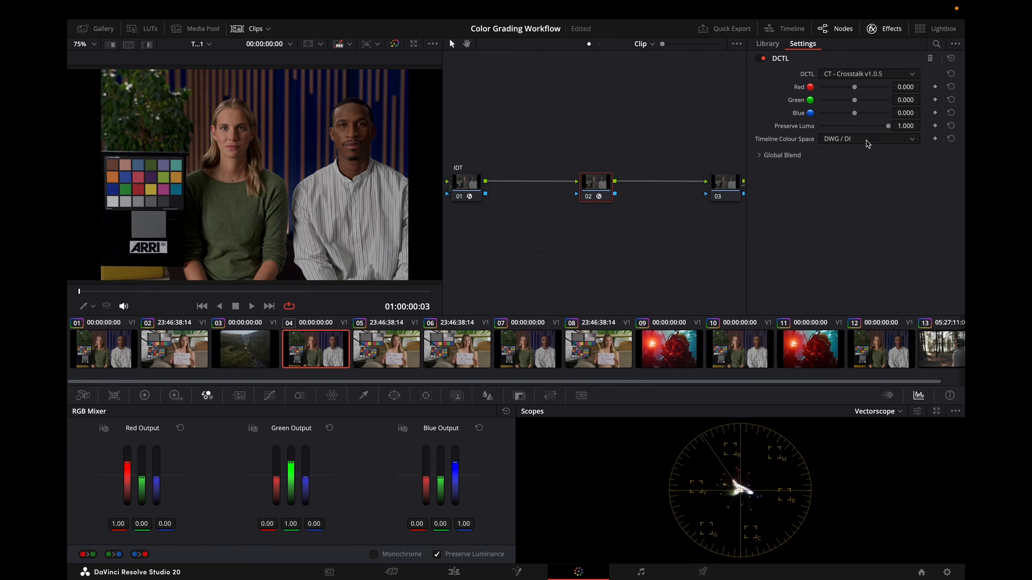
# Adjust the CT - Crosstalk DCTL: try and reset Green and Blue, set Red to about -0.395, lower Preserve Luma.
pyautogui.moveTo(854, 87)
pyautogui.mouseDown()
pyautogui.moveTo(837, 88)
pyautogui.moveTo(872, 90)
pyautogui.moveTo(854, 89)
pyautogui.mouseUp()
pyautogui.moveTo(856, 103)
pyautogui.mouseDown()
pyautogui.moveTo(837, 102)
pyautogui.moveTo(866, 103)
pyautogui.moveTo(847, 116)
pyautogui.moveTo(870, 115)
pyautogui.moveTo(858, 115)
pyautogui.mouseUp()
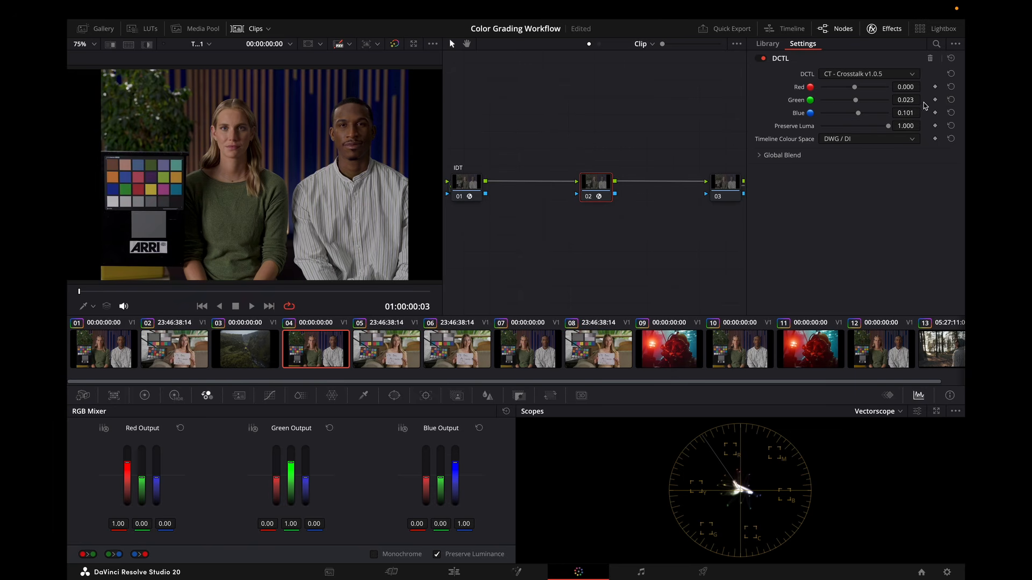
pyautogui.click(951, 113)
pyautogui.click(952, 100)
pyautogui.moveTo(771, 94)
pyautogui.moveTo(855, 87); pyautogui.dragTo(843, 91)
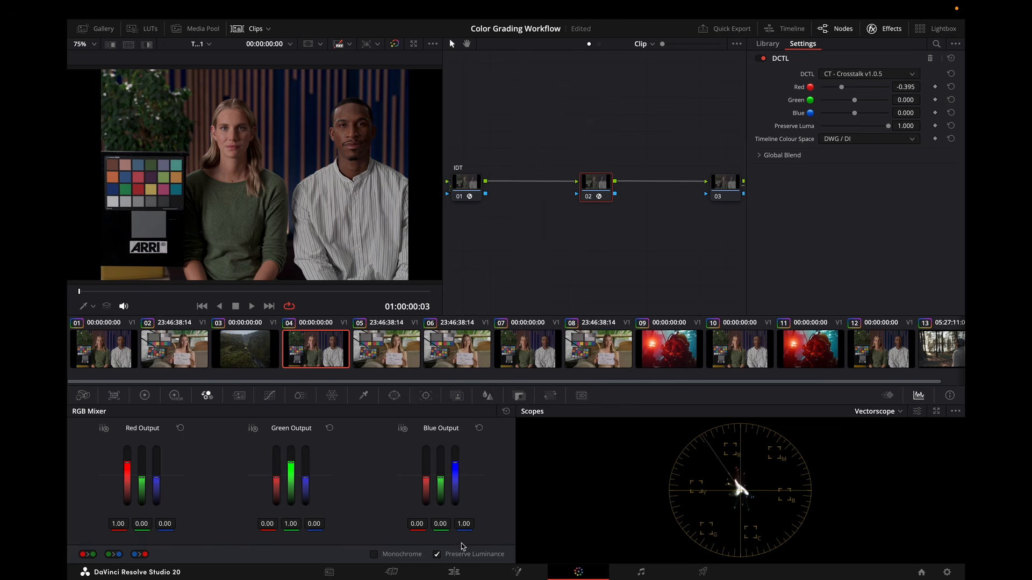
pyautogui.moveTo(889, 128); pyautogui.dragTo(867, 135)
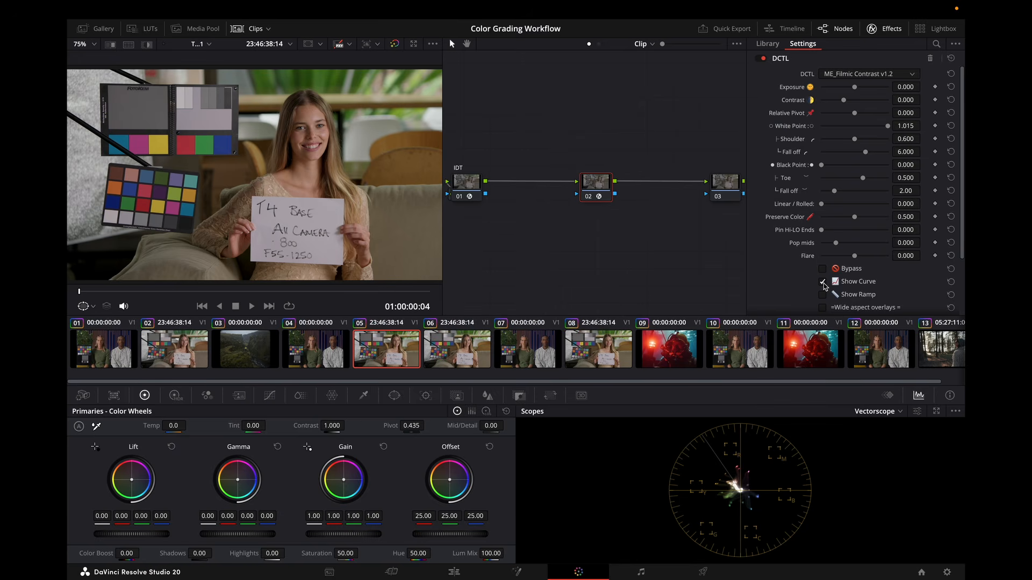
# On clip 05's ME_Filmic Contrast DCTL, enable Show Curve and set Contrast to 0.147 and Linear / Rolled to 1.000.
pyautogui.click(797, 431)
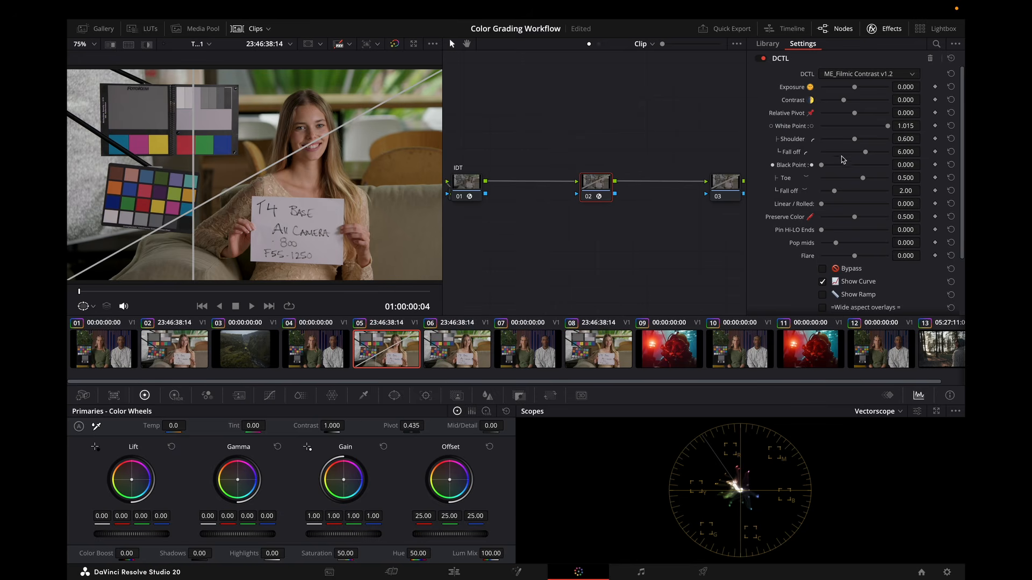
pyautogui.moveTo(923, 100); pyautogui.dragTo(923, 98)
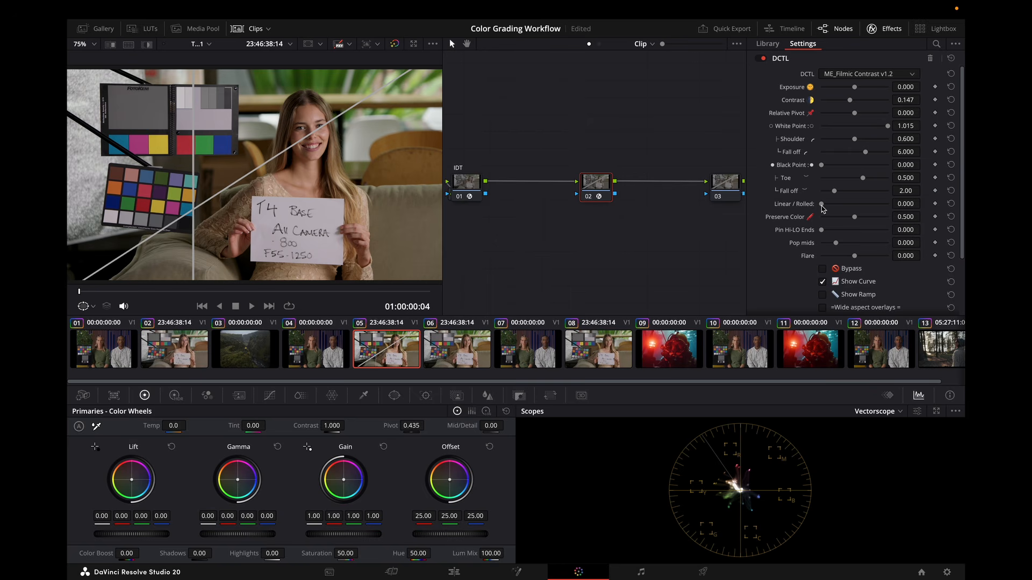
pyautogui.moveTo(821, 208); pyautogui.dragTo(961, 209)
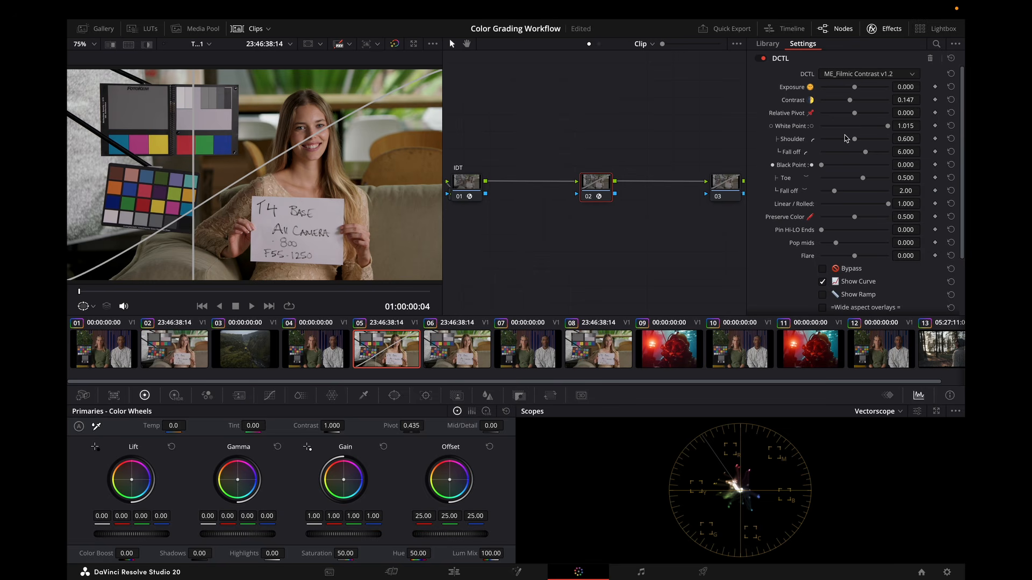
# Shape the filmic curve with White Point 0.750, Black Point 0.287 and matching shoulder and toe, resetting a Preserve Color trial.
pyautogui.moveTo(888, 125); pyautogui.dragTo(859, 198)
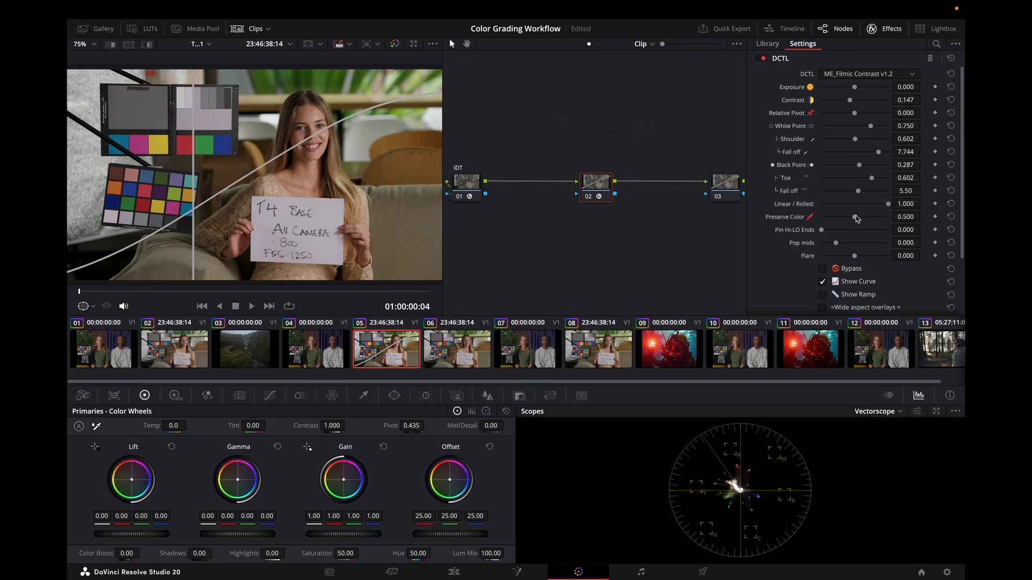
pyautogui.moveTo(856, 218)
pyautogui.mouseDown()
pyautogui.moveTo(801, 216)
pyautogui.moveTo(955, 227)
pyautogui.mouseUp()
pyautogui.click(951, 217)
# Switch the scope to Parade, then try raising Pop mids and reset Pop mids and Flare.
pyautogui.click(885, 413)
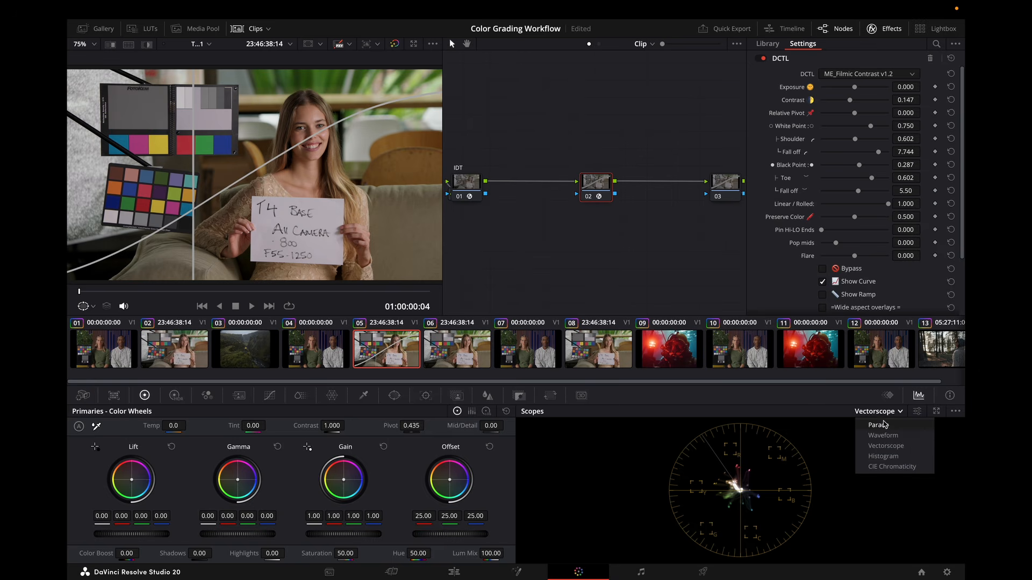
pyautogui.click(878, 426)
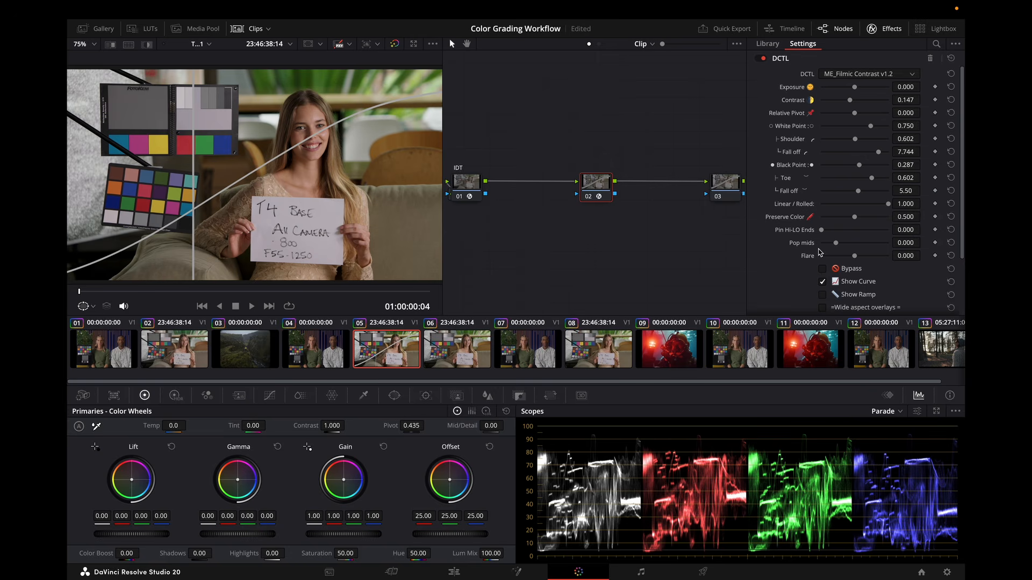
pyautogui.moveTo(836, 243); pyautogui.dragTo(853, 258)
pyautogui.click(951, 245)
pyautogui.click(951, 255)
# Move to clip 06 and enable Show Curve on its RR_Film_Labs_Split_V2 DCTL.
pyautogui.press('Down')
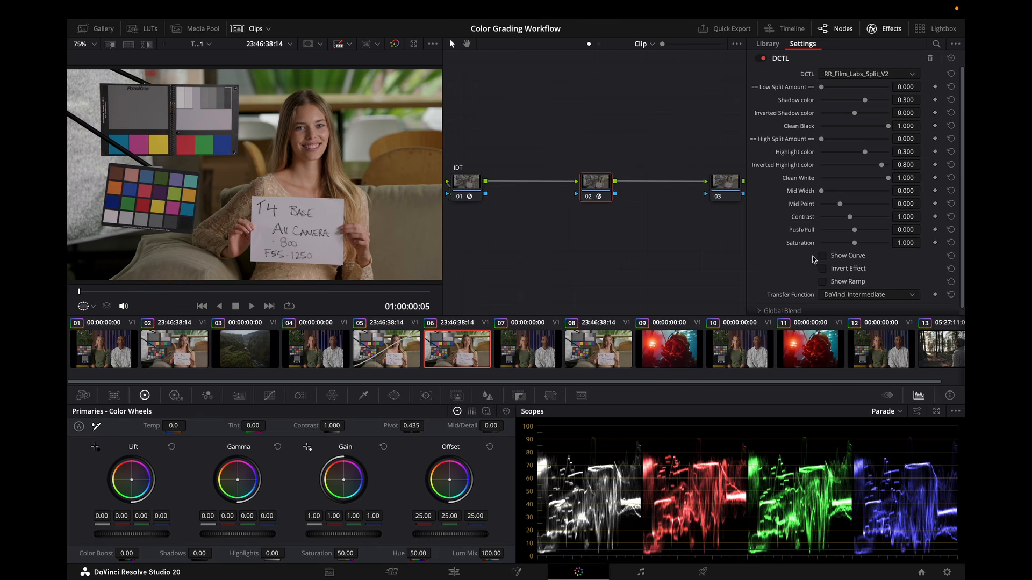
pyautogui.click(765, 431)
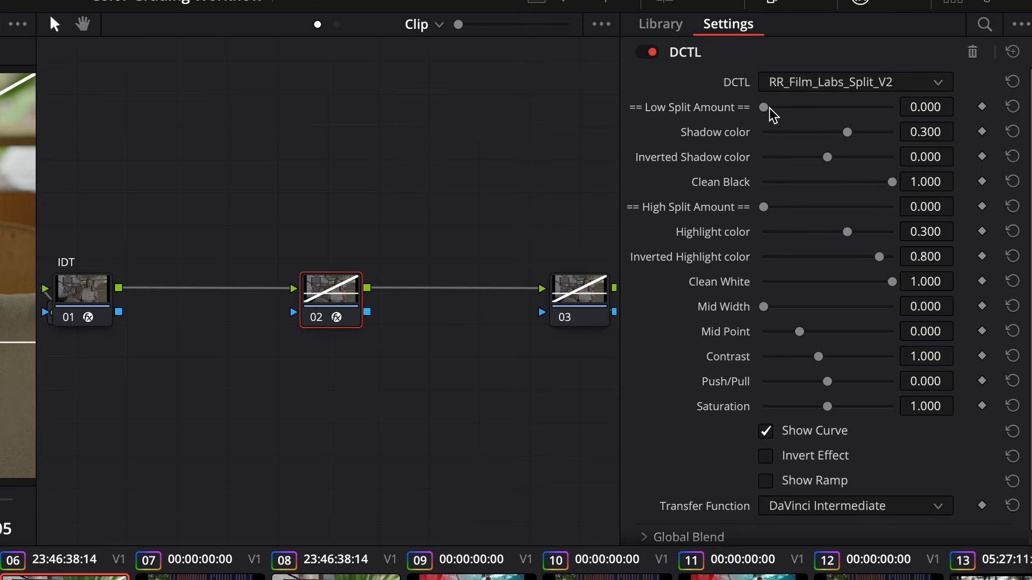
# Set the Low Split Amount to 0.744, trying Shadow color and resetting it.
pyautogui.moveTo(765, 108); pyautogui.dragTo(774, 113)
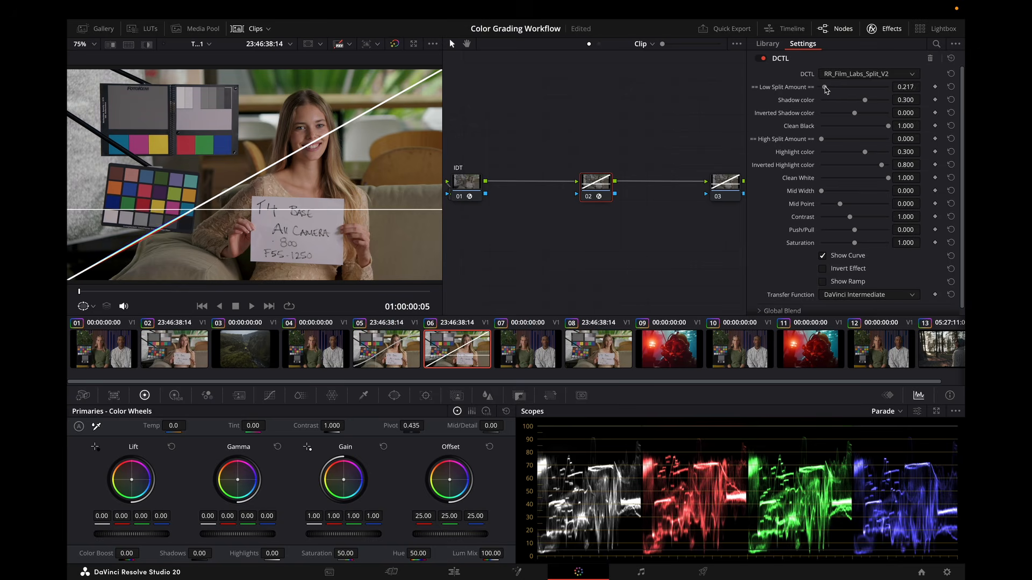
pyautogui.moveTo(826, 90); pyautogui.dragTo(835, 90)
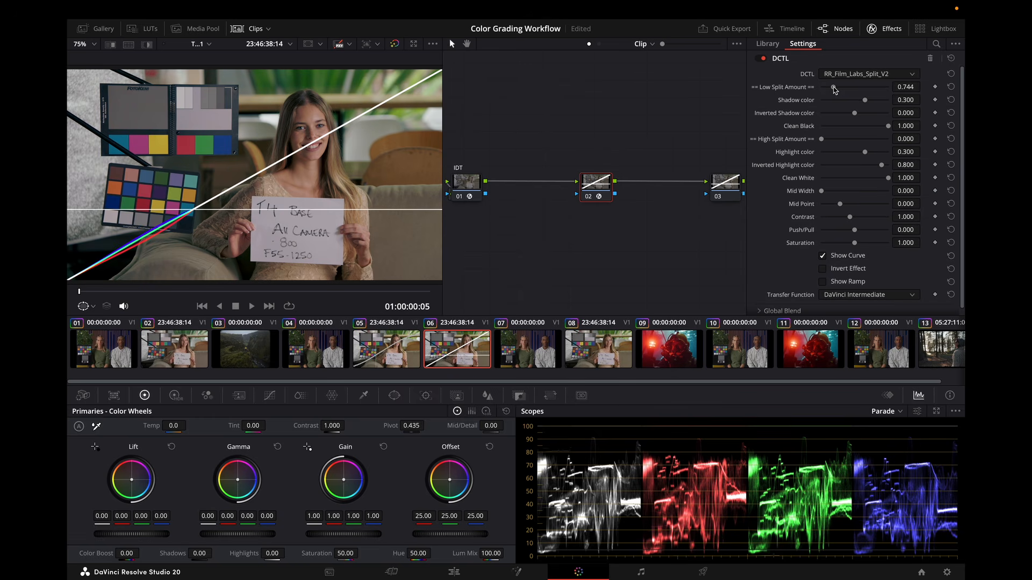
pyautogui.moveTo(866, 103)
pyautogui.mouseDown()
pyautogui.moveTo(857, 104)
pyautogui.moveTo(866, 108)
pyautogui.mouseUp()
pyautogui.click(951, 101)
# Try Invert Effect, Inverted Shadow color and Clean Black changes, restoring each one.
pyautogui.click(823, 270)
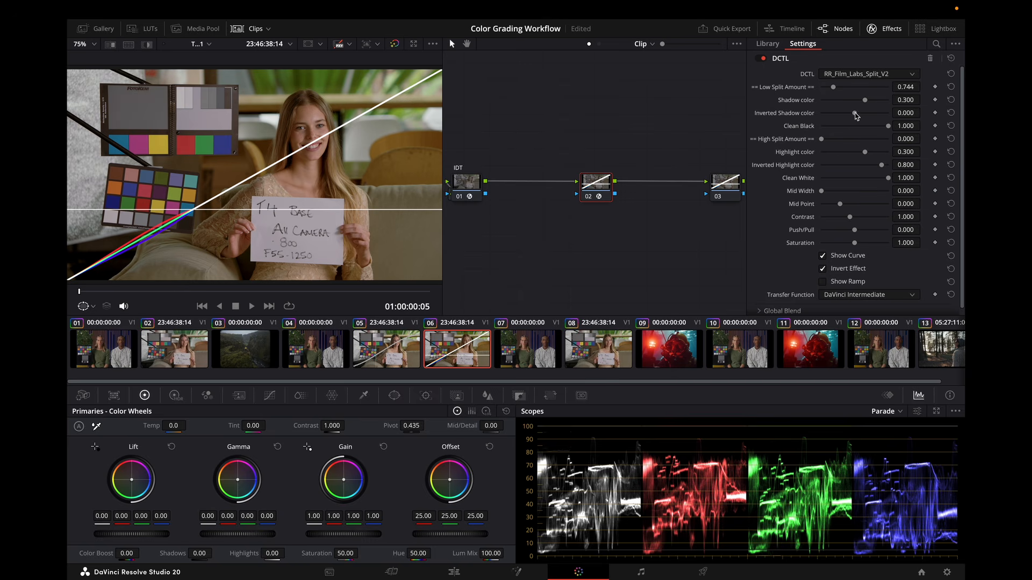
pyautogui.moveTo(855, 113); pyautogui.dragTo(859, 120)
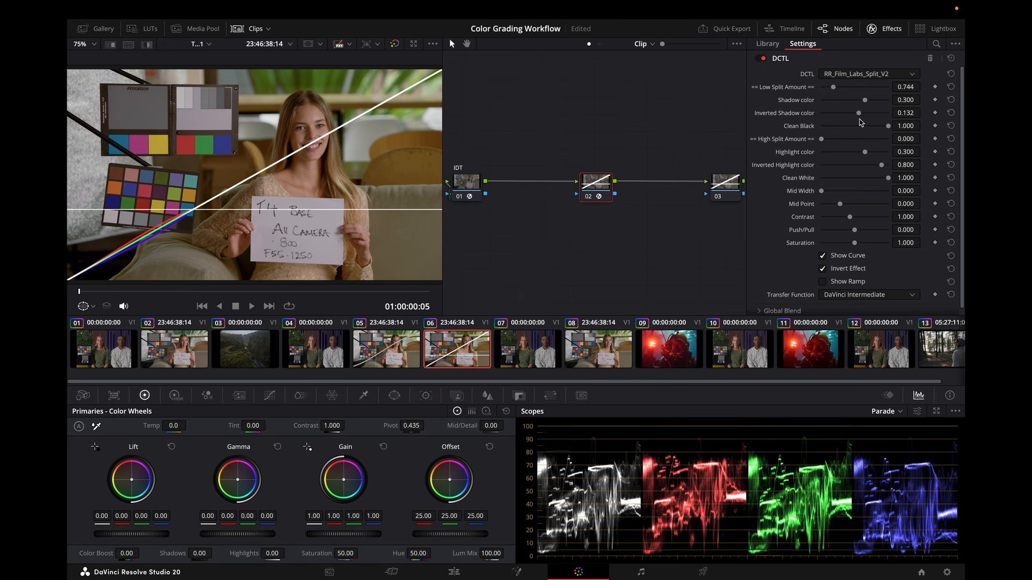
pyautogui.click(952, 113)
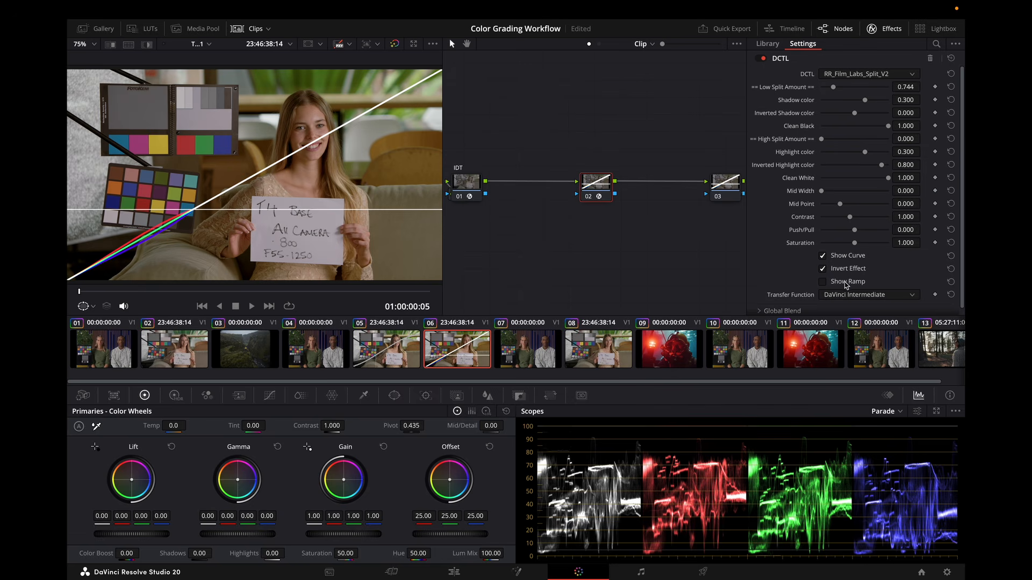
pyautogui.click(823, 269)
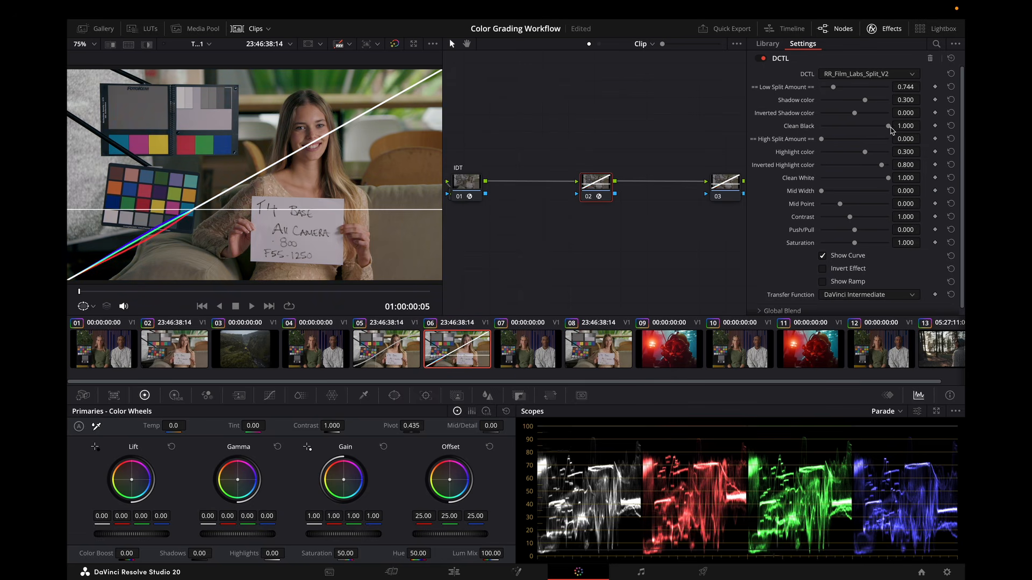
pyautogui.moveTo(888, 128); pyautogui.dragTo(814, 128)
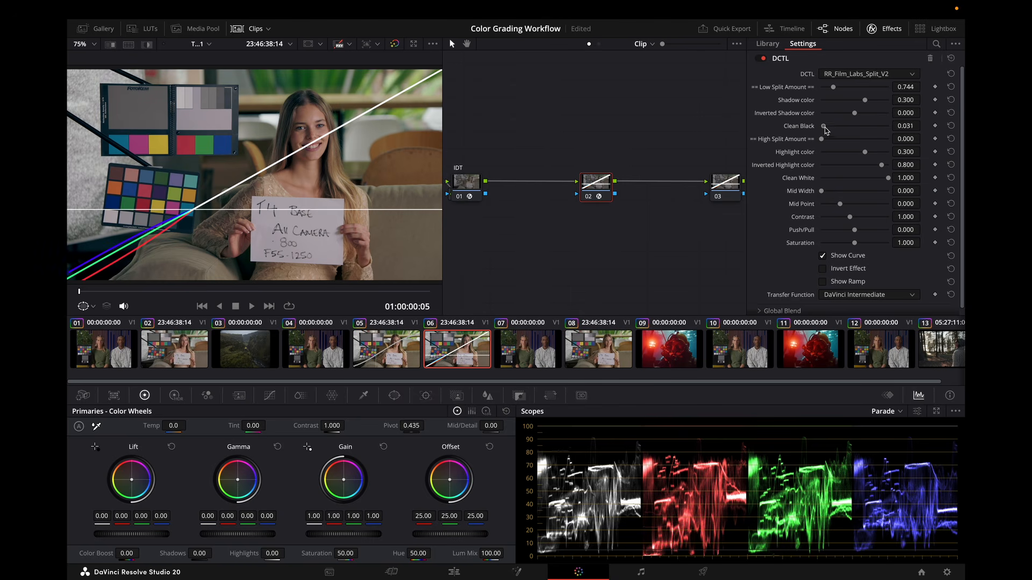
pyautogui.moveTo(822, 128); pyautogui.dragTo(898, 134)
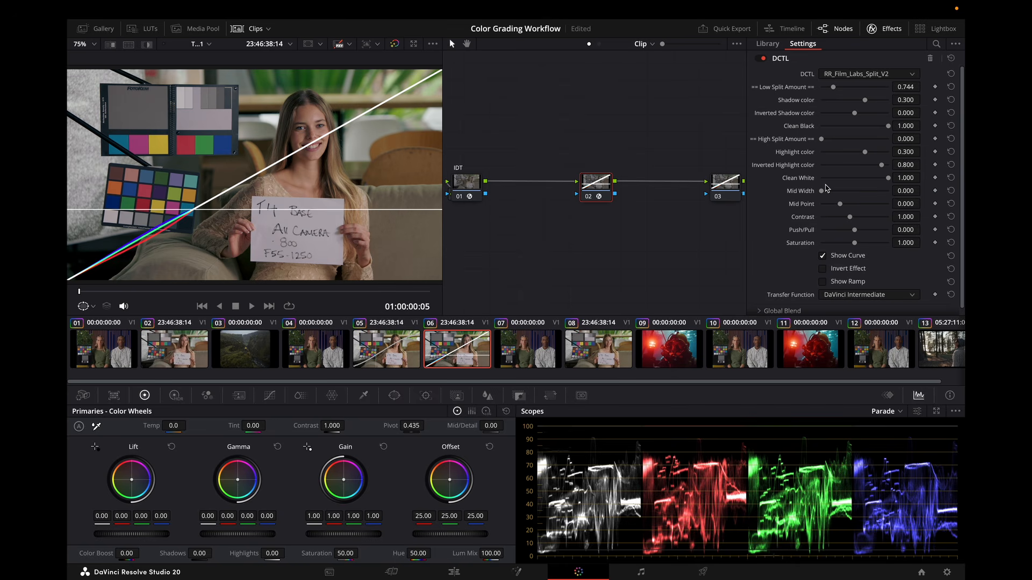
# Set the High Split Amount to 0.372 and Mid Width to about 0.318, resetting a Mid Point trial.
pyautogui.moveTo(822, 139); pyautogui.dragTo(827, 142)
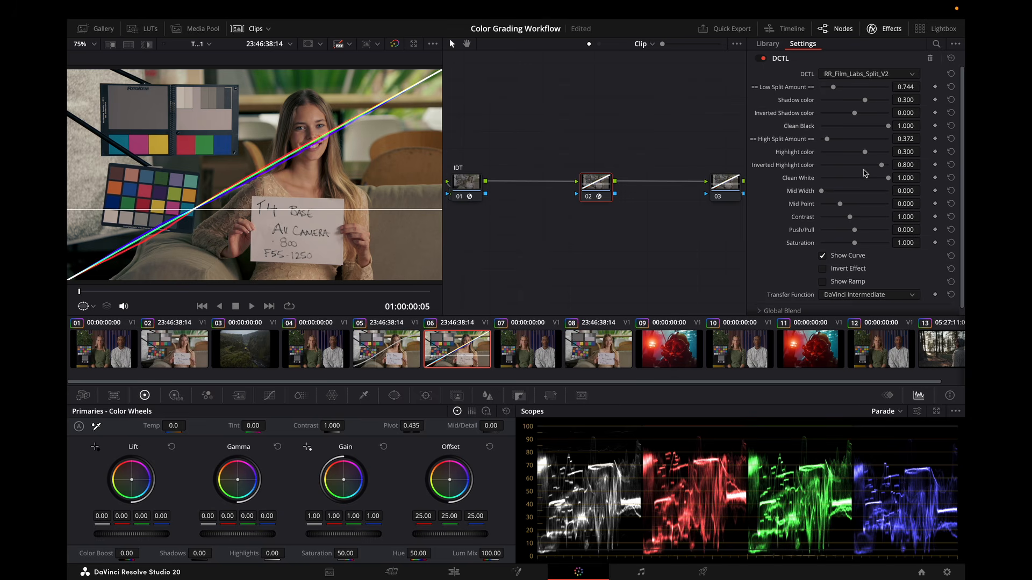
pyautogui.moveTo(841, 206); pyautogui.dragTo(843, 206)
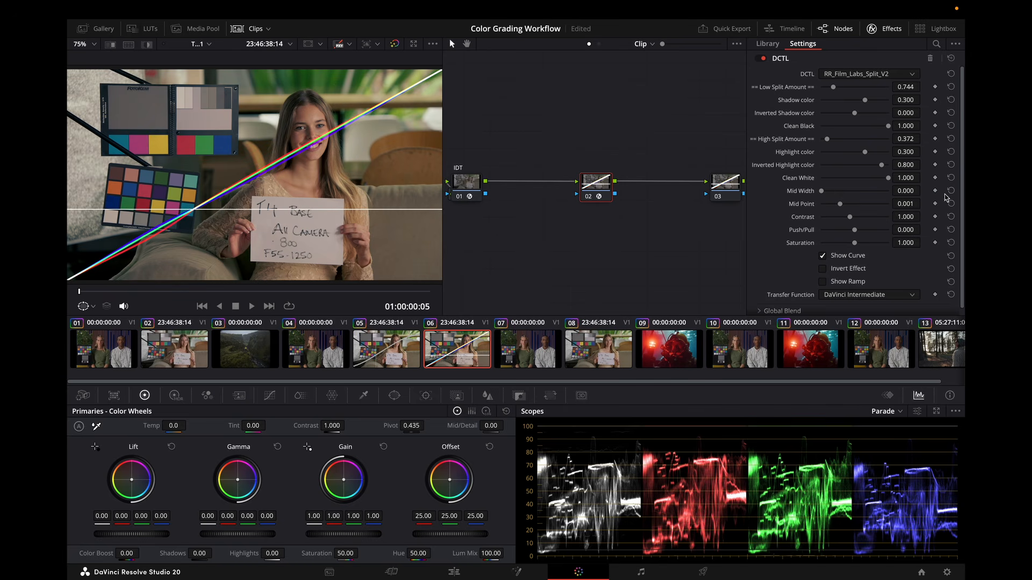
pyautogui.click(950, 205)
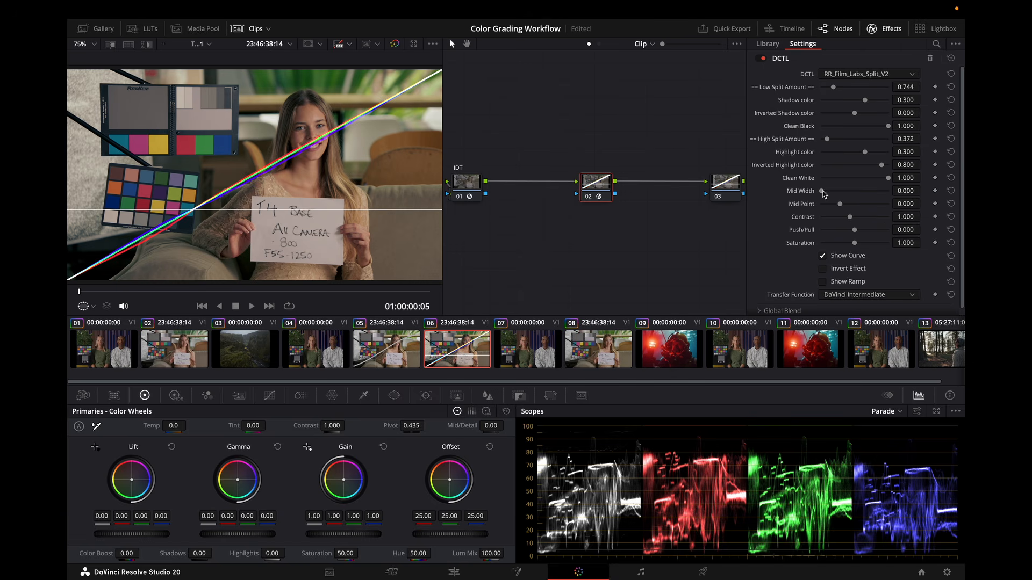
pyautogui.moveTo(823, 194); pyautogui.dragTo(841, 192)
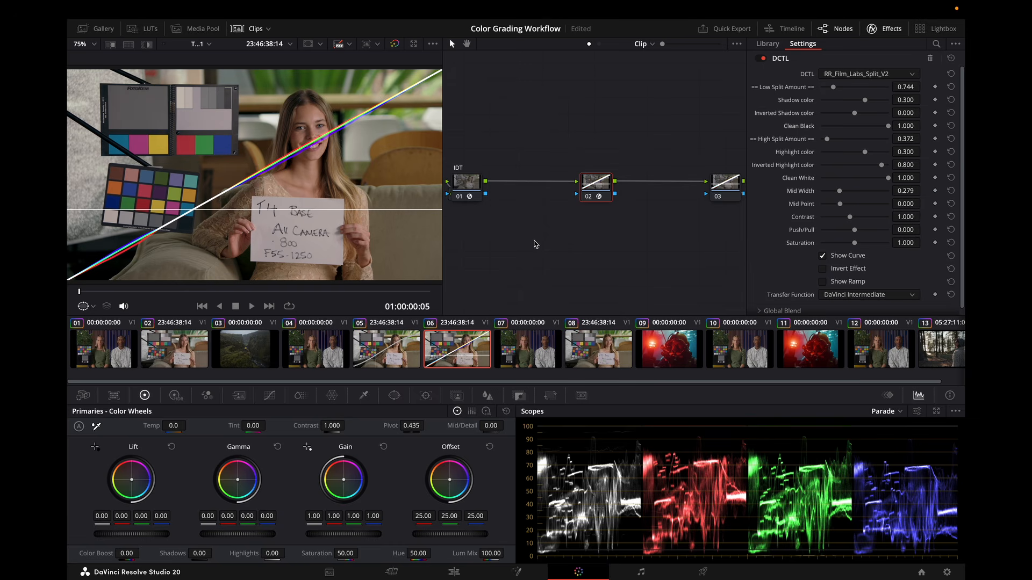
pyautogui.moveTo(840, 192); pyautogui.dragTo(844, 194)
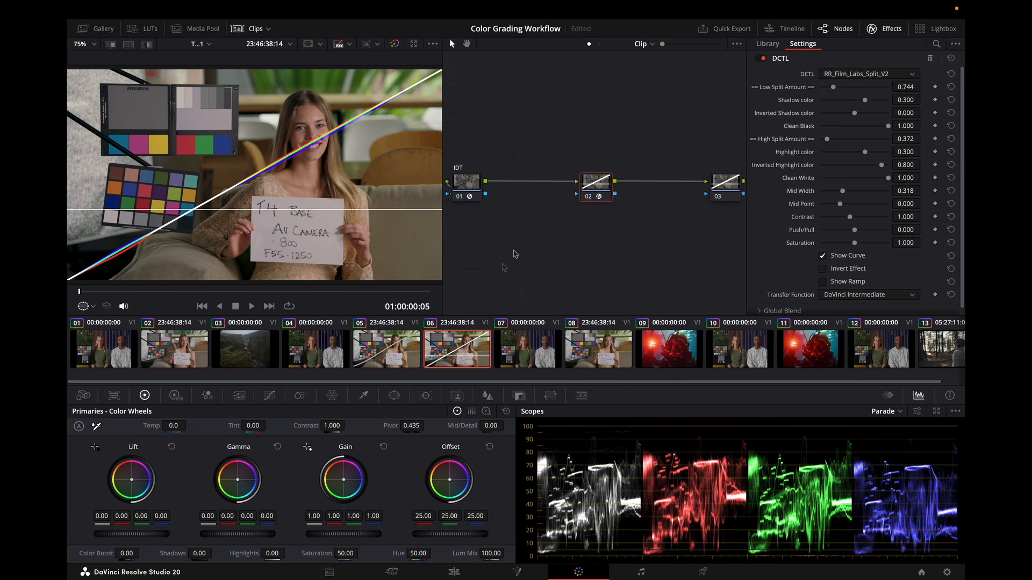
# Select clip 07, open the PixelTools Checker DCTL on the third node and enable False Color.
pyautogui.click(527, 347)
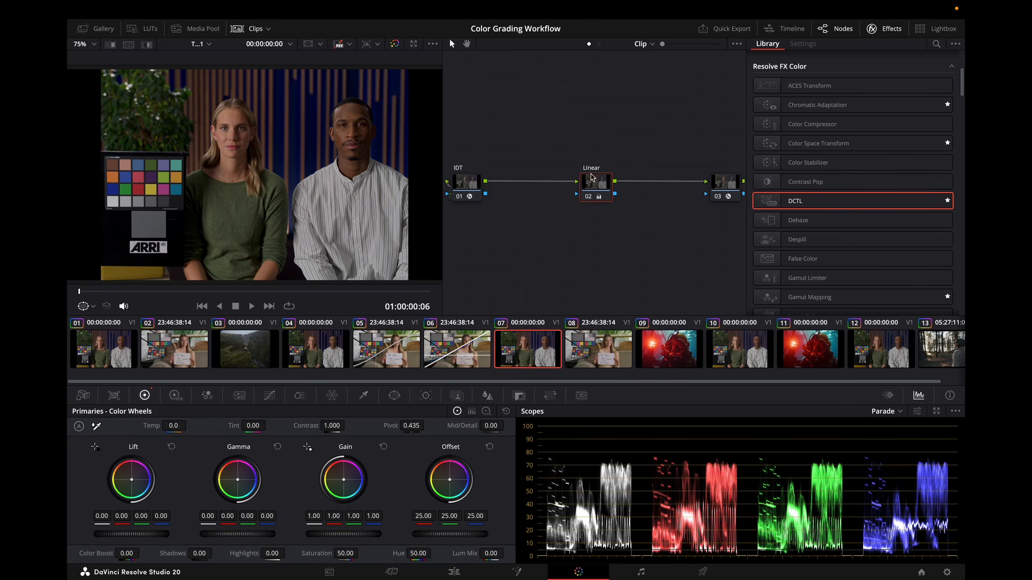
pyautogui.click(729, 188)
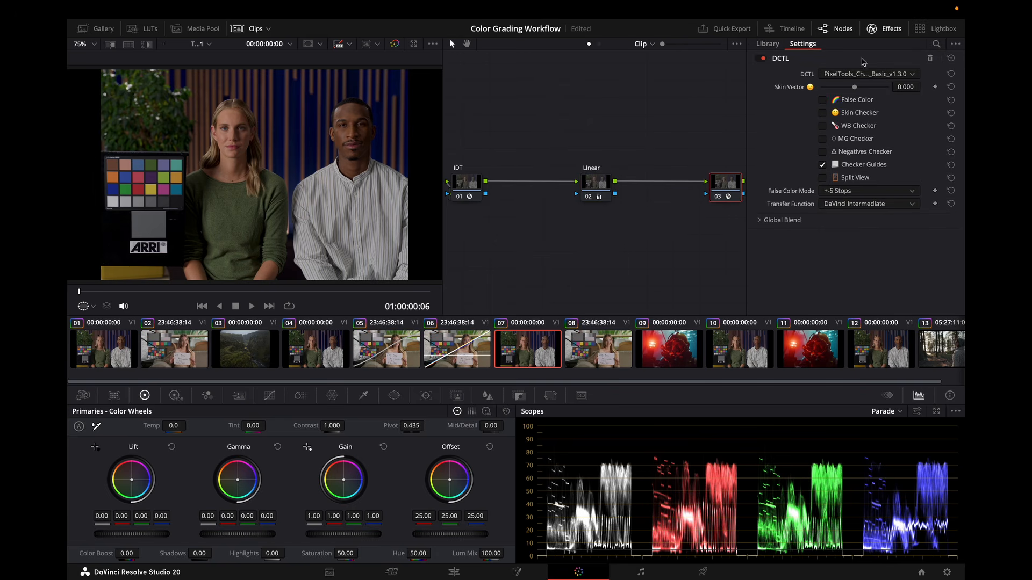
pyautogui.click(893, 30)
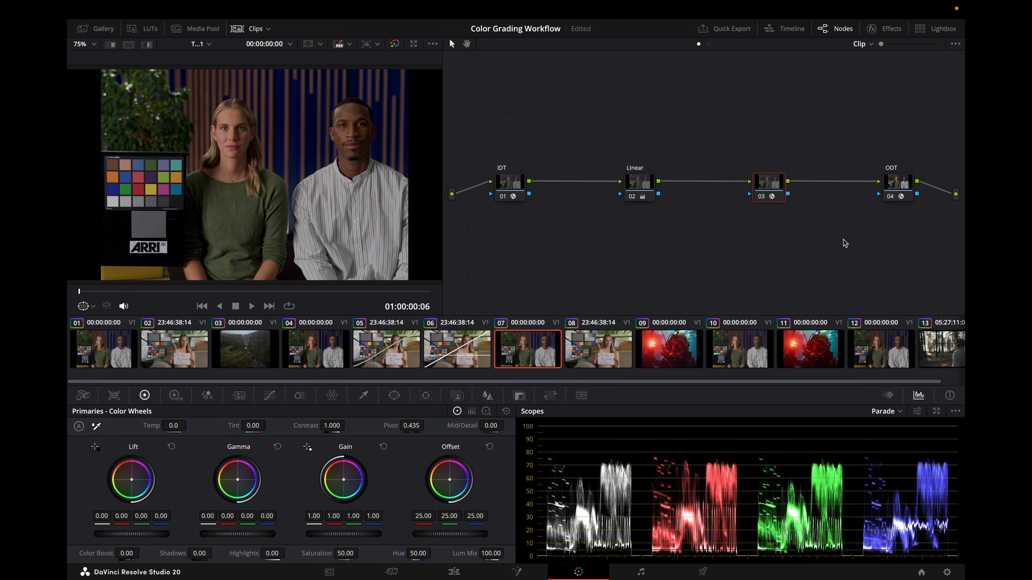
pyautogui.click(771, 196)
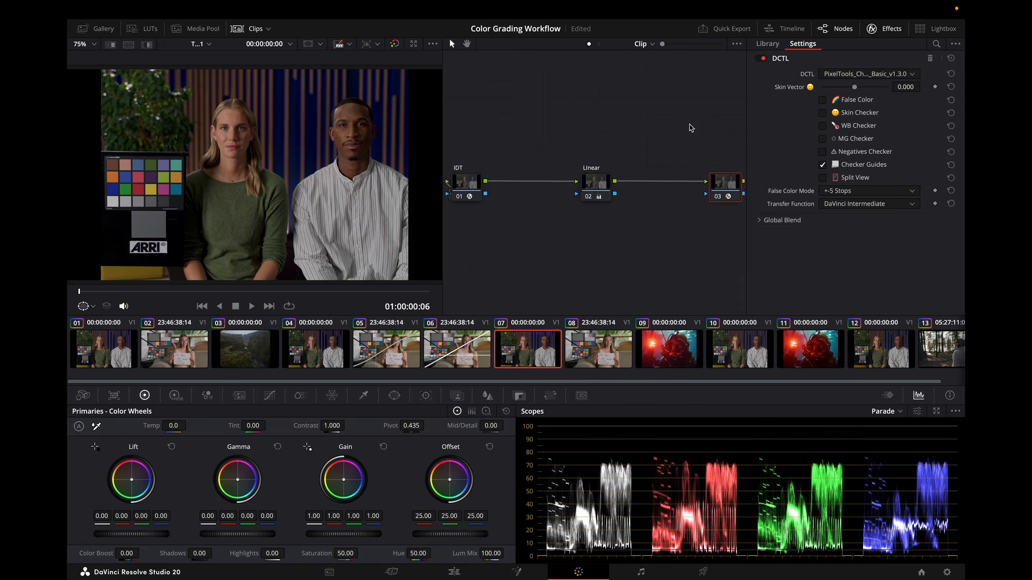
pyautogui.click(823, 100)
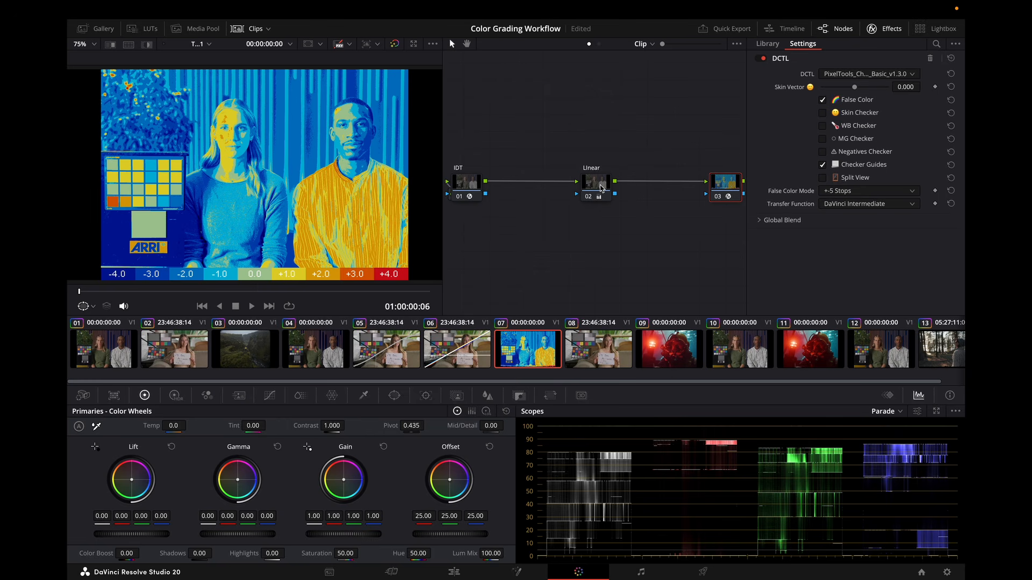
# Switch the checker on the third node to Skin Checker and reselect the second node.
pyautogui.click(600, 185)
pyautogui.moveTo(344, 539); pyautogui.dragTo(352, 539)
pyautogui.click(725, 183)
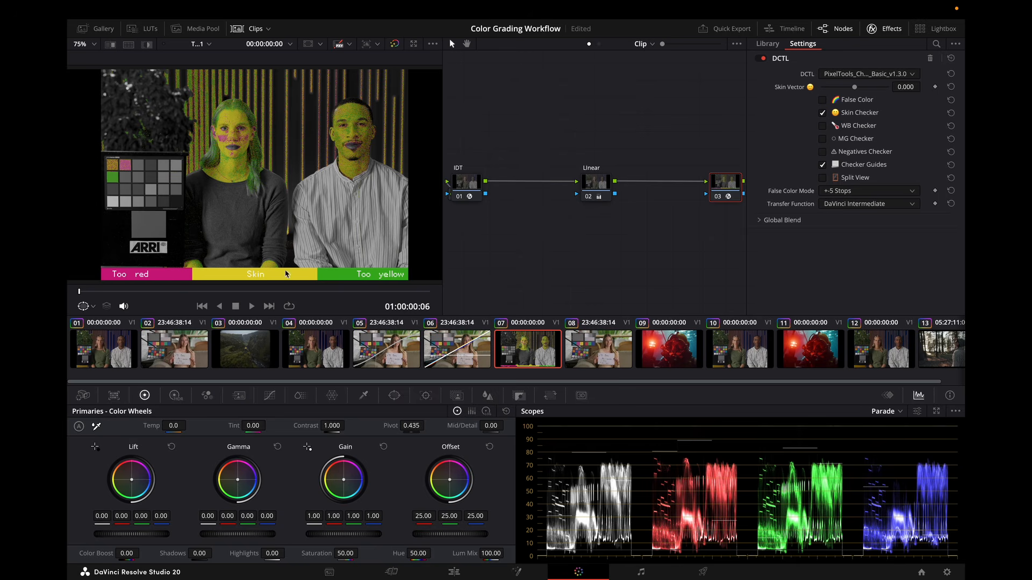
pyautogui.click(603, 185)
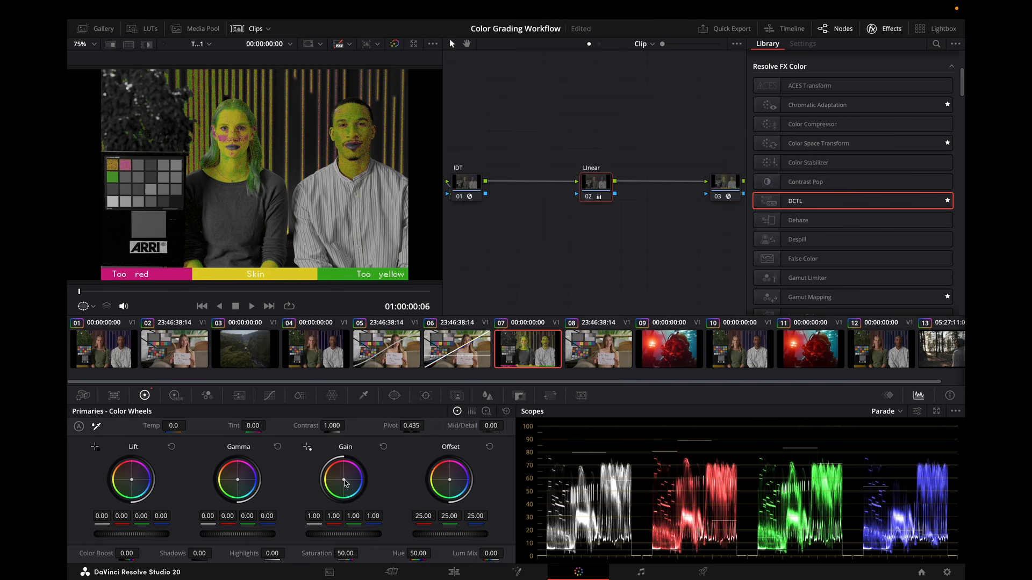
# Push the second node's Gain wheel toward green and then magenta, and reset Gain.
pyautogui.moveTo(344, 480); pyautogui.dragTo(341, 482)
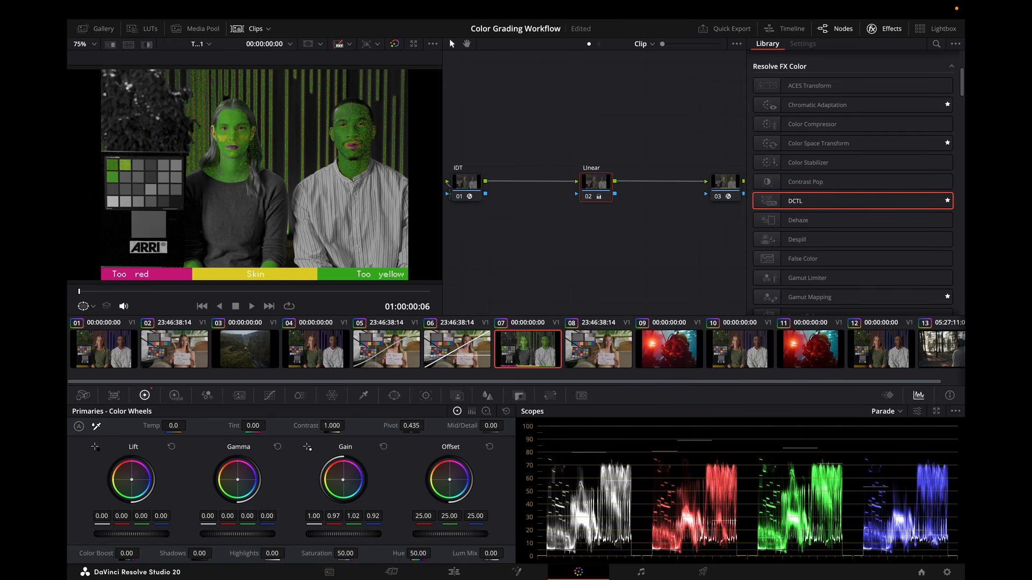
pyautogui.moveTo(343, 480); pyautogui.dragTo(345, 480)
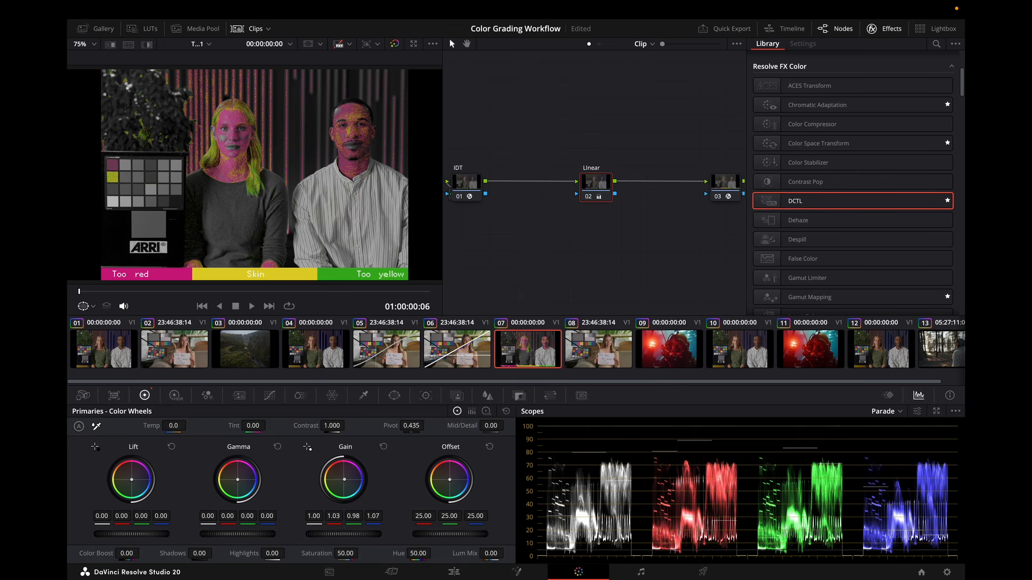
pyautogui.click(383, 447)
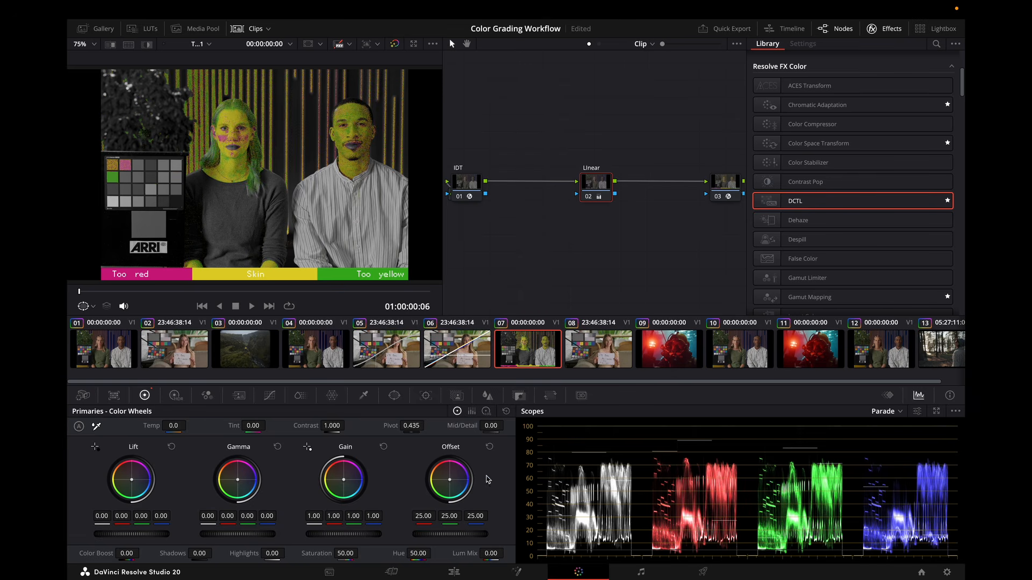
# Select the third node, nudge and reset its Skin Vector, and turn off Skin Checker.
pyautogui.click(728, 187)
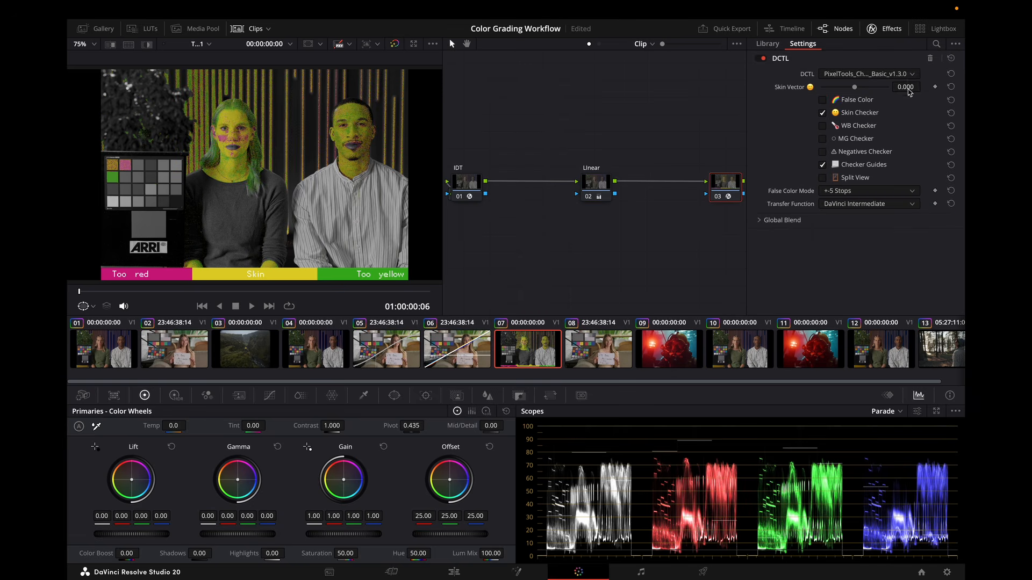
pyautogui.moveTo(909, 88)
pyautogui.mouseDown()
pyautogui.moveTo(896, 88)
pyautogui.moveTo(907, 92)
pyautogui.mouseUp()
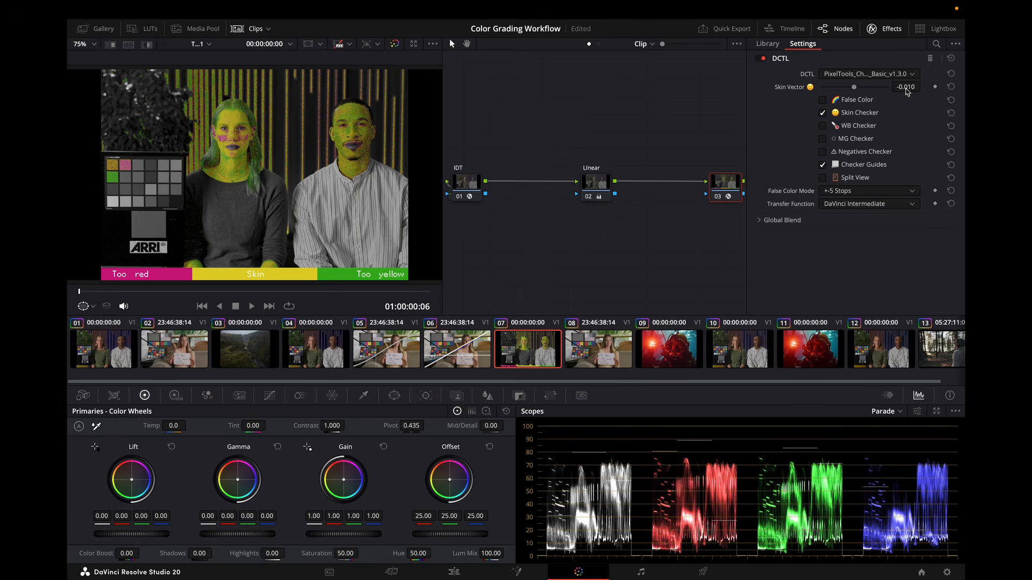
pyautogui.click(951, 87)
pyautogui.click(823, 114)
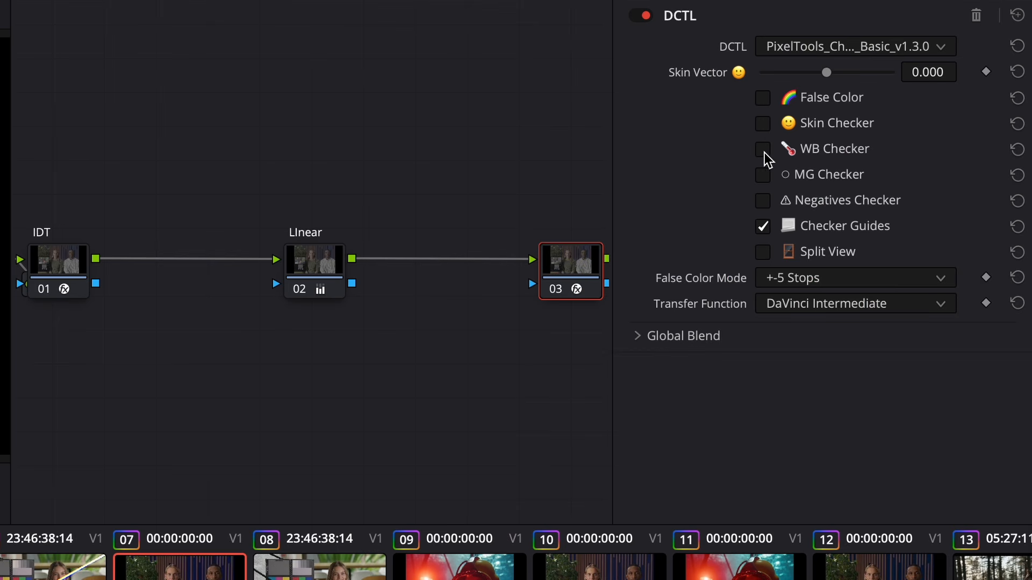
# Enable WB Checker on the third node, then select the second node and nudge its Gain wheel.
pyautogui.click(763, 150)
pyautogui.click(320, 279)
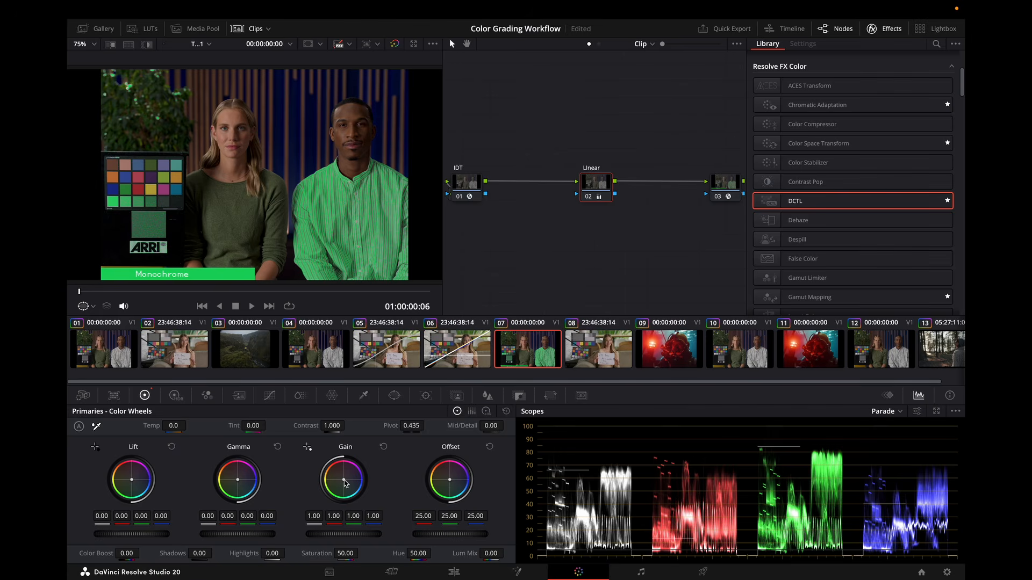
pyautogui.moveTo(345, 483); pyautogui.dragTo(345, 478)
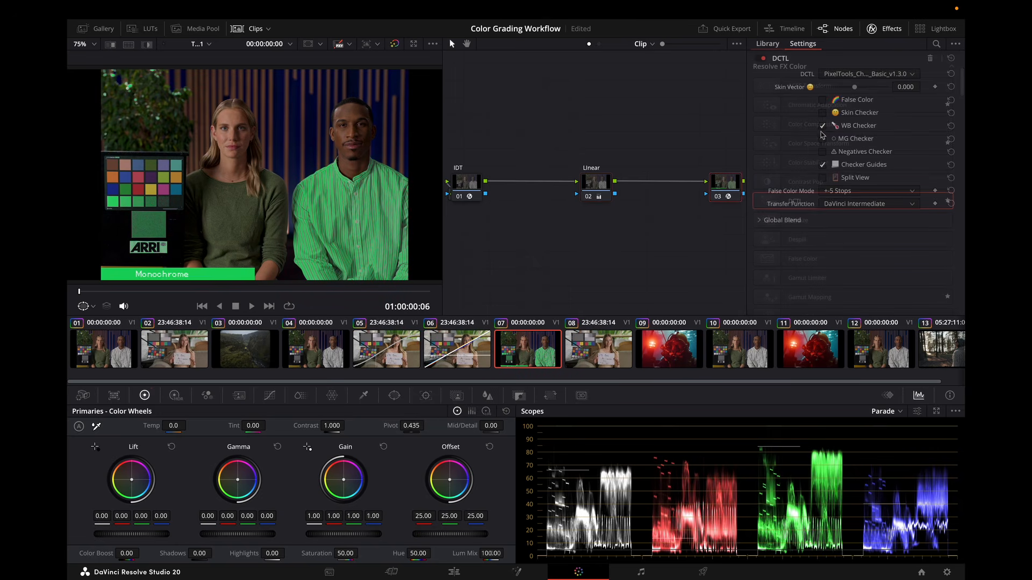
# Preview the third node's checkers by turning off WB Checker and toggling MG Checker and Negatives Checker on and off.
pyautogui.click(822, 126)
pyautogui.click(823, 138)
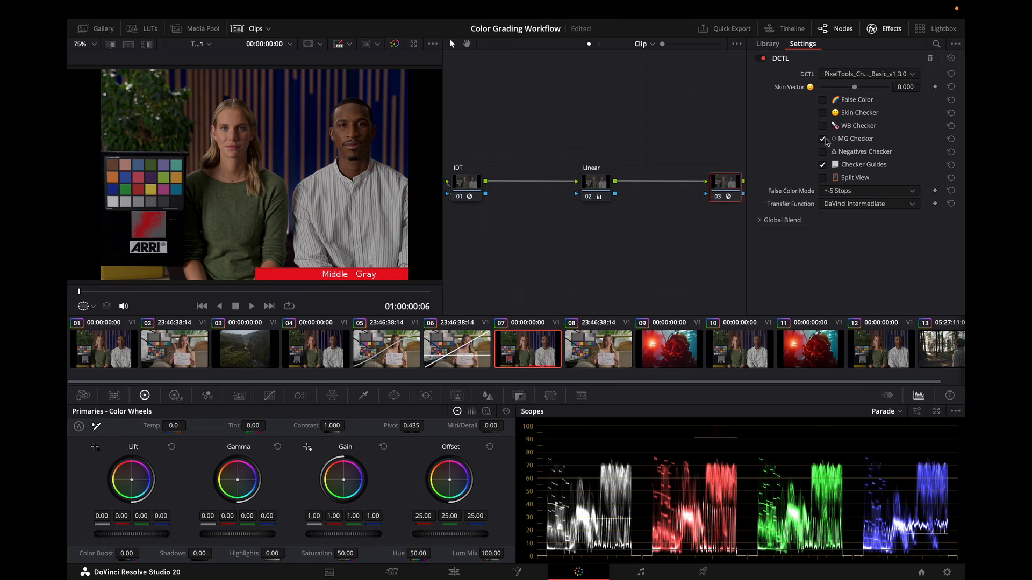
pyautogui.click(823, 139)
pyautogui.click(823, 153)
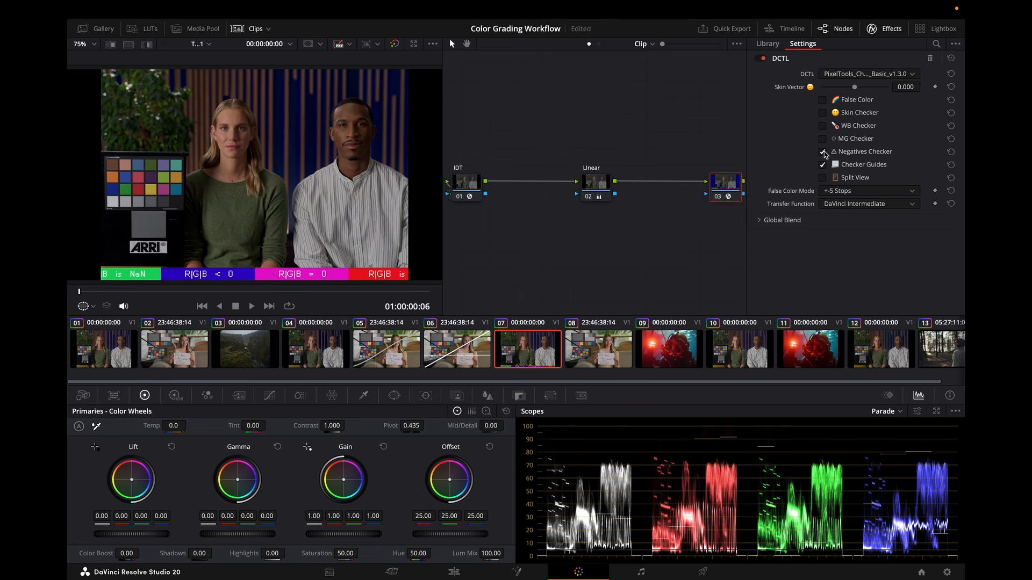
pyautogui.click(823, 153)
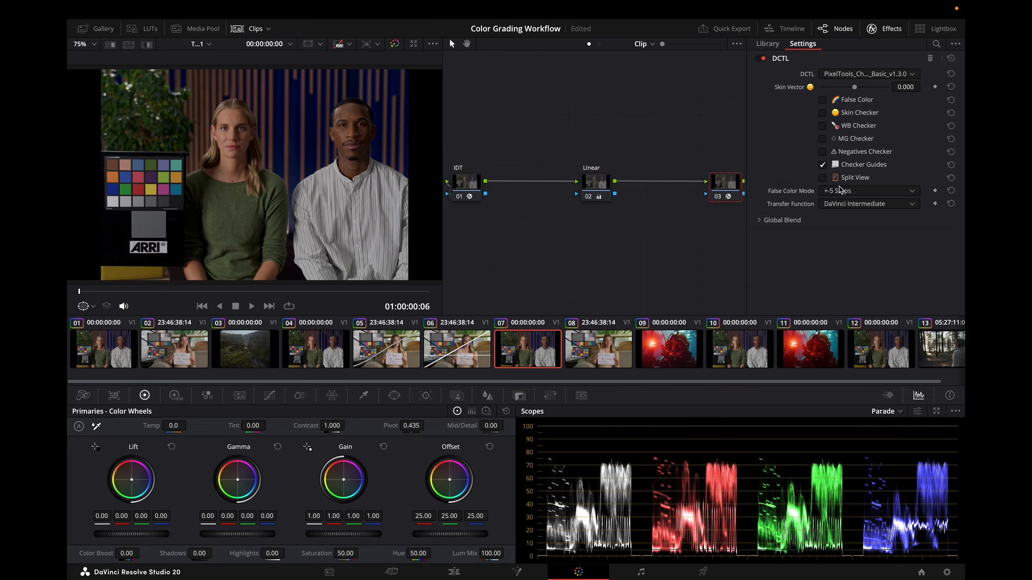
# Enable Split View and WB Checker on the third node's PixelTools Checker.
pyautogui.click(822, 166)
pyautogui.click(824, 179)
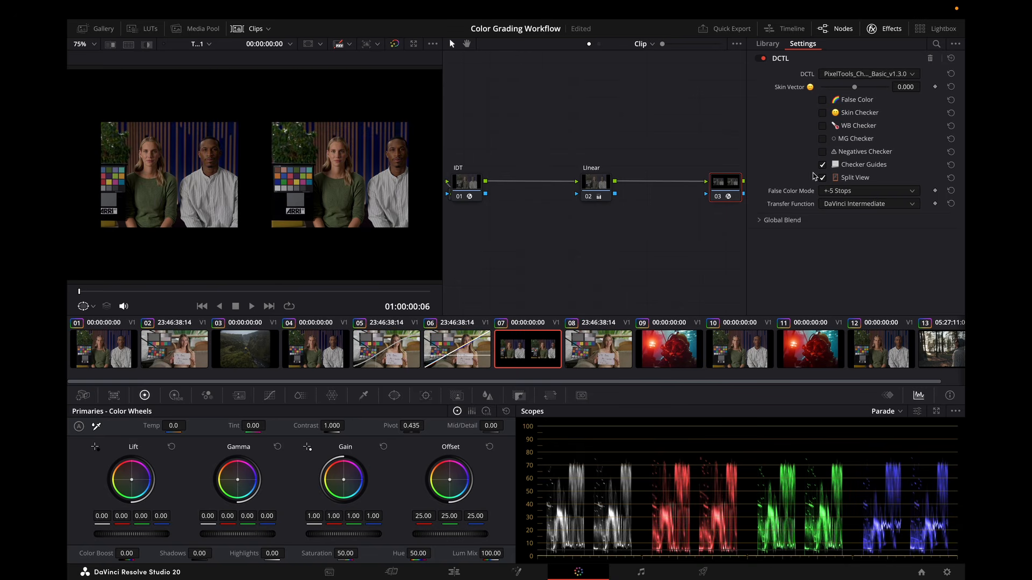
pyautogui.click(823, 125)
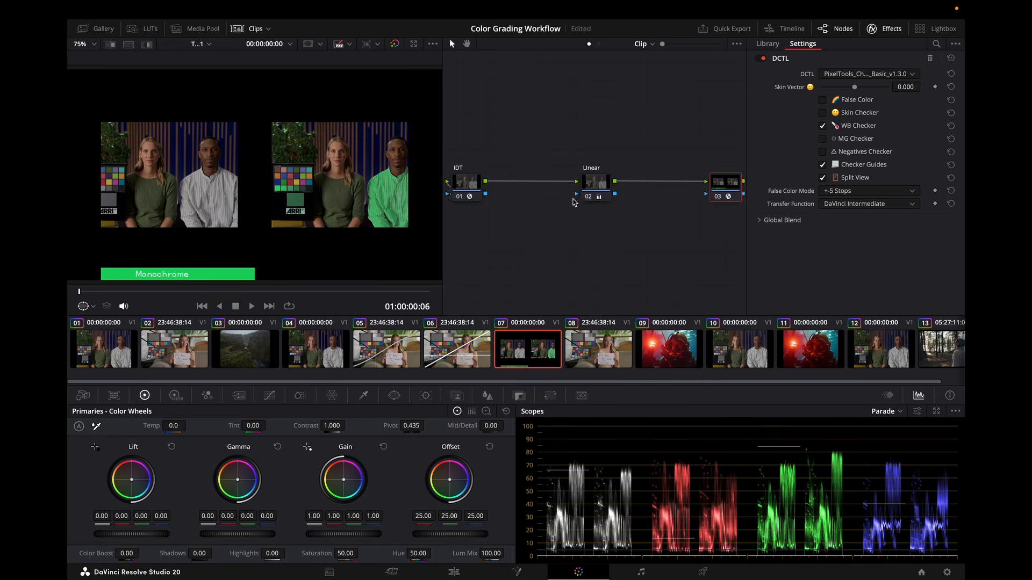
# Push the second node's Gain wheel slightly, reset Gain, and reselect the third node.
pyautogui.click(597, 188)
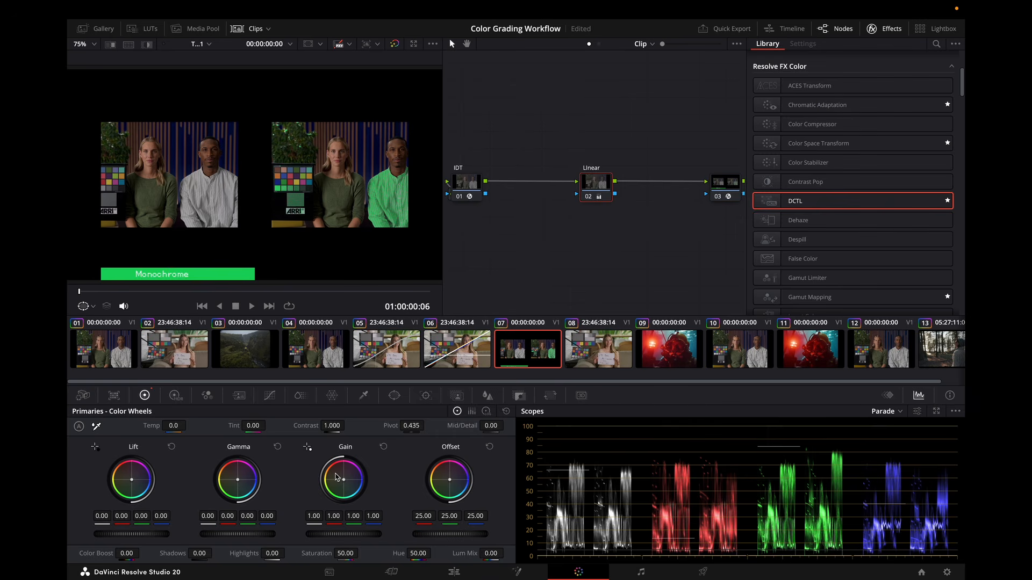
pyautogui.moveTo(347, 484); pyautogui.dragTo(346, 484)
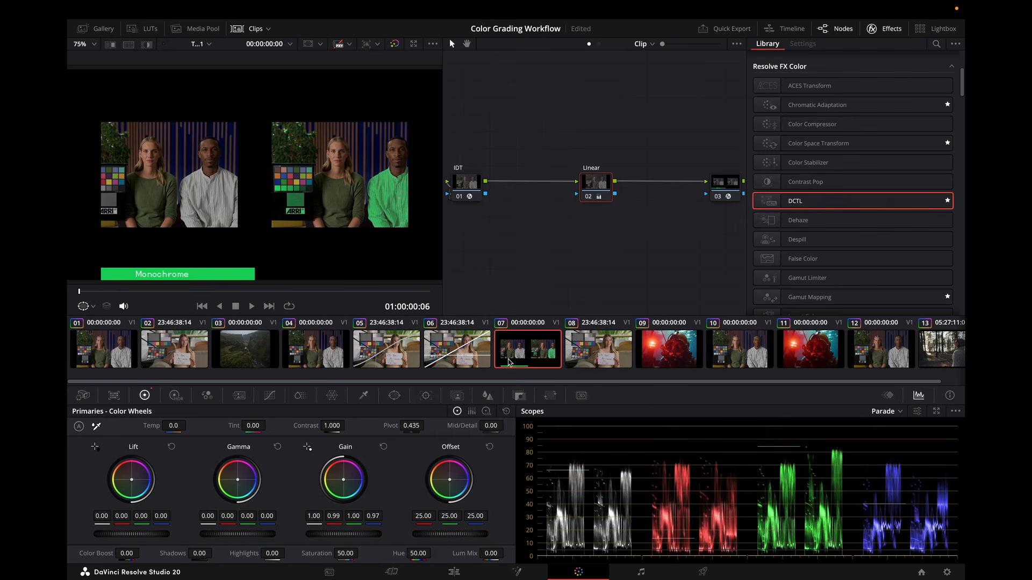
pyautogui.click(384, 449)
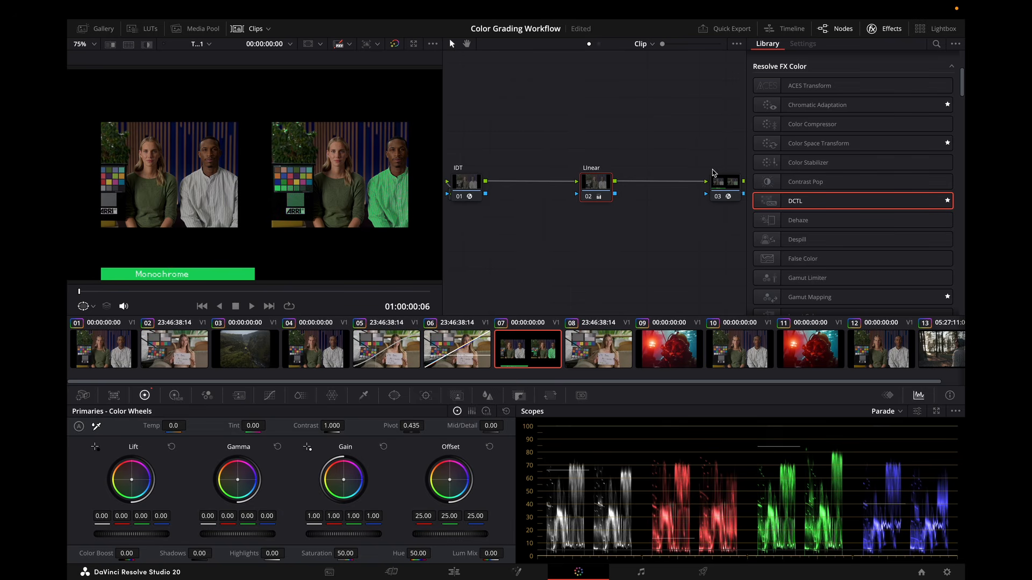
pyautogui.click(732, 193)
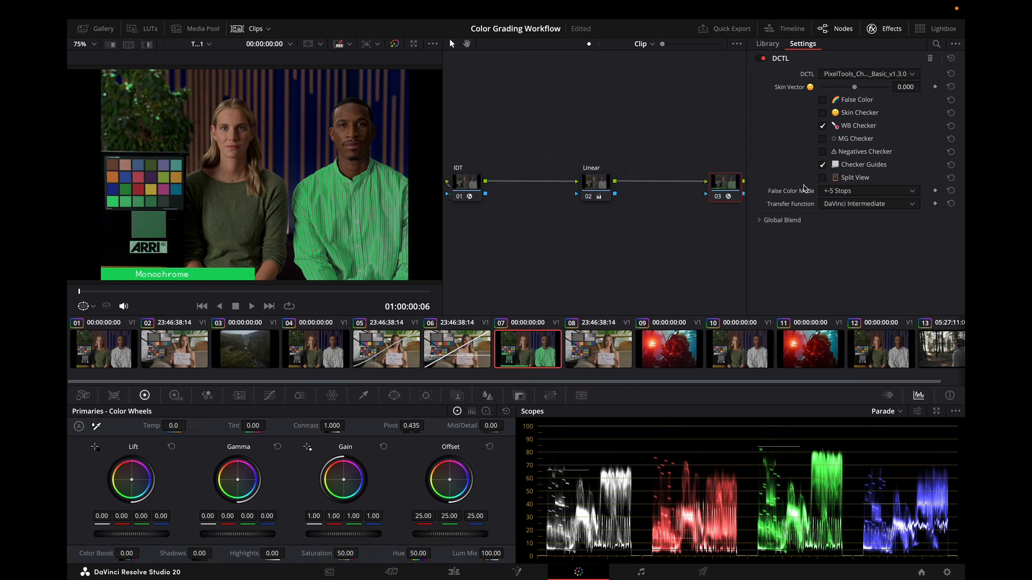
# Select clip 08 and its second node, and switch the scopes to Vectorscope.
pyautogui.click(621, 354)
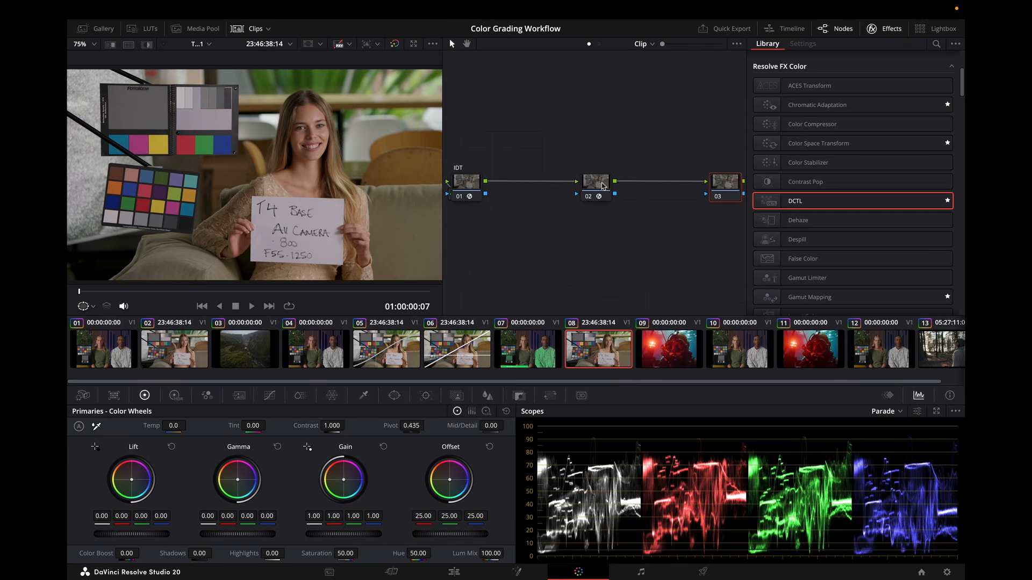
pyautogui.click(602, 185)
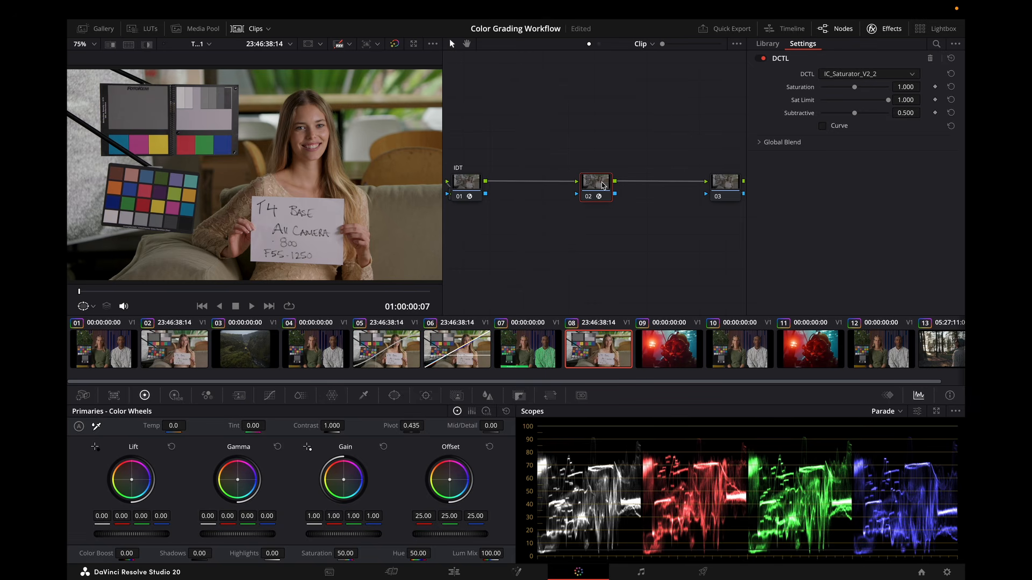
pyautogui.click(885, 412)
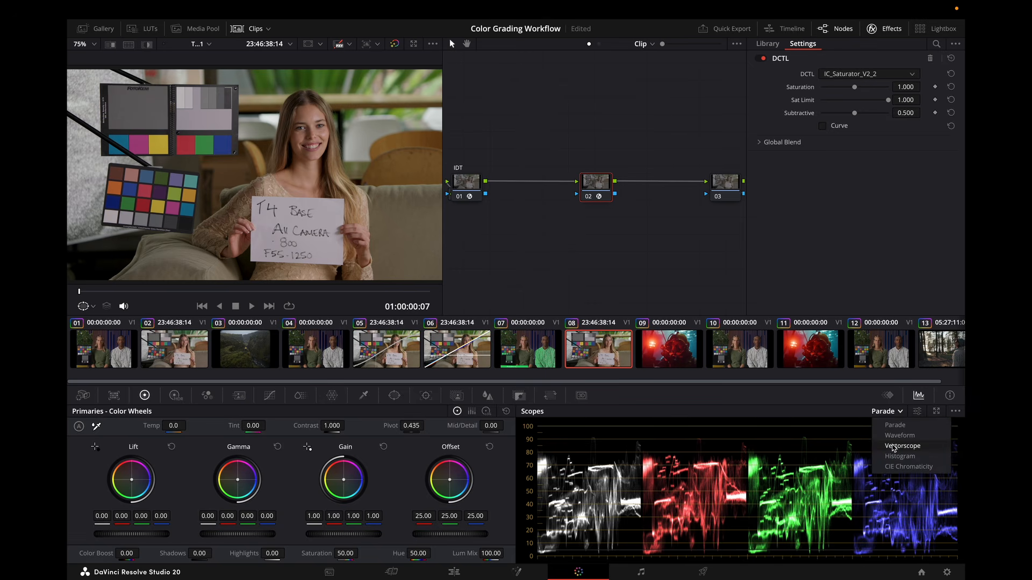
pyautogui.click(894, 447)
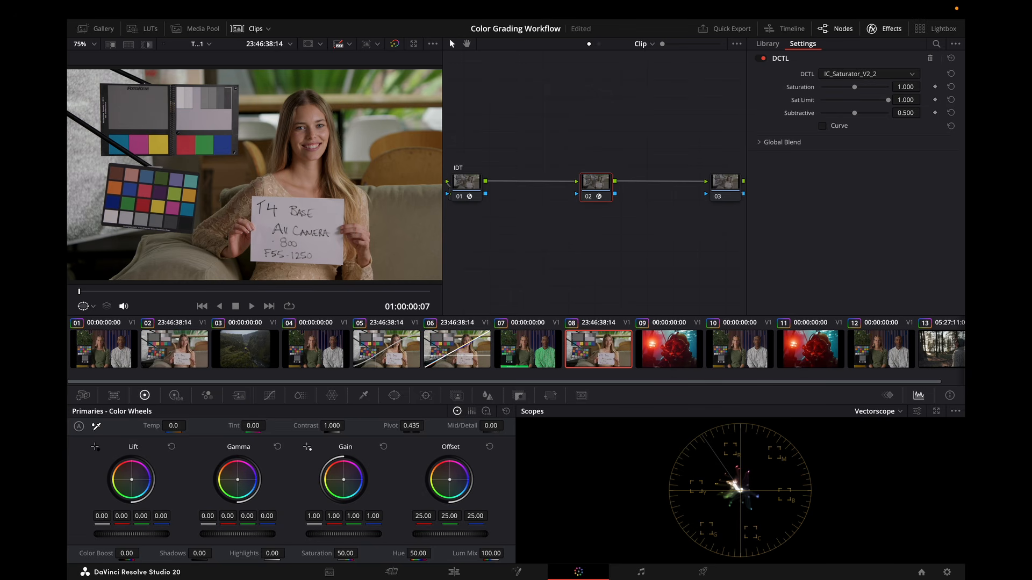
# Adjust the IC_Saturator's Subtractive, Sat Limit and Saturation sliders on clip 08's second node and save.
pyautogui.scroll(4, 923, 86)
pyautogui.moveTo(855, 113); pyautogui.dragTo(910, 114)
pyautogui.moveTo(890, 100); pyautogui.dragTo(841, 106)
pyautogui.hotkey('ctrl', 's')
pyautogui.moveTo(857, 87); pyautogui.dragTo(859, 88)
# Select clip 09 and inspect the OpenDRT DCTL settings on its third node.
pyautogui.click(692, 363)
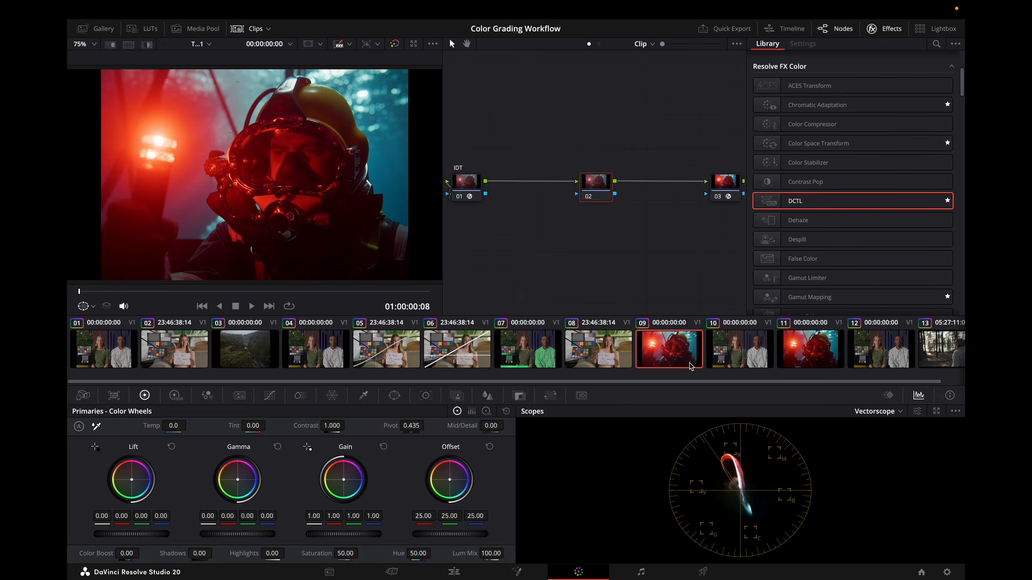
pyautogui.click(892, 32)
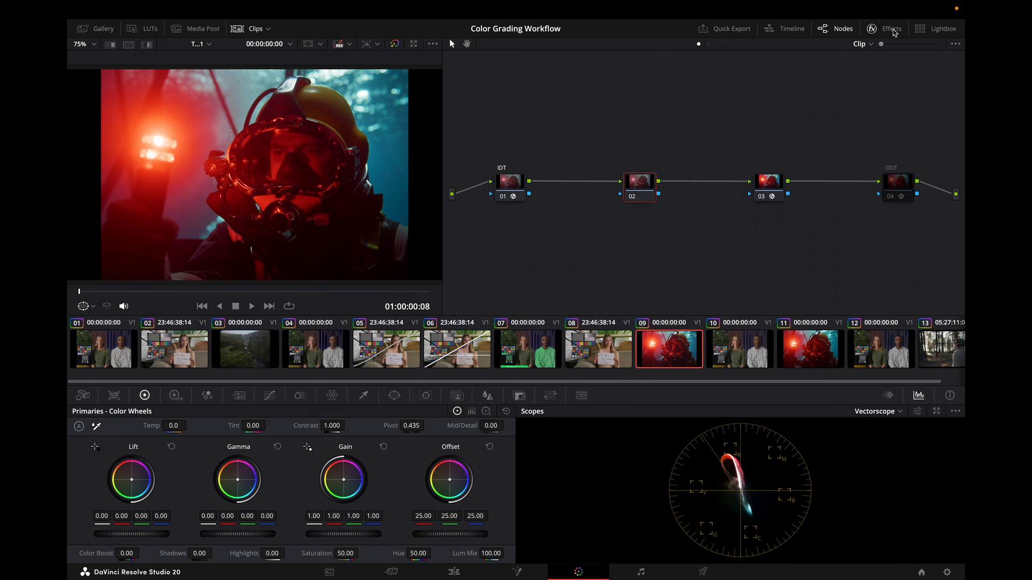
pyautogui.click(779, 186)
pyautogui.click(892, 30)
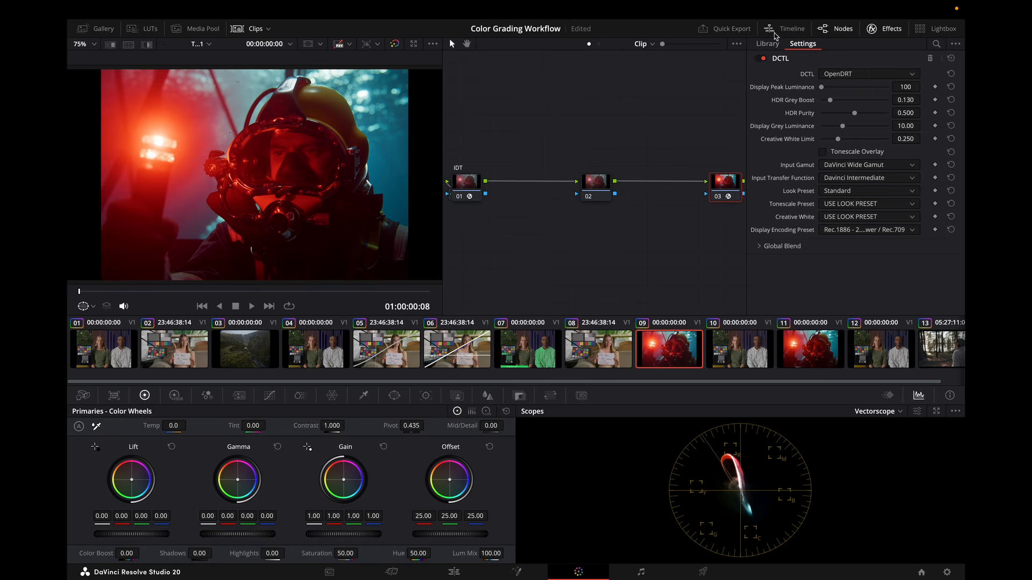
pyautogui.click(883, 29)
# View clip 09 full screen, toggle the grade bypass, and exit full screen.
pyautogui.press('super+f')
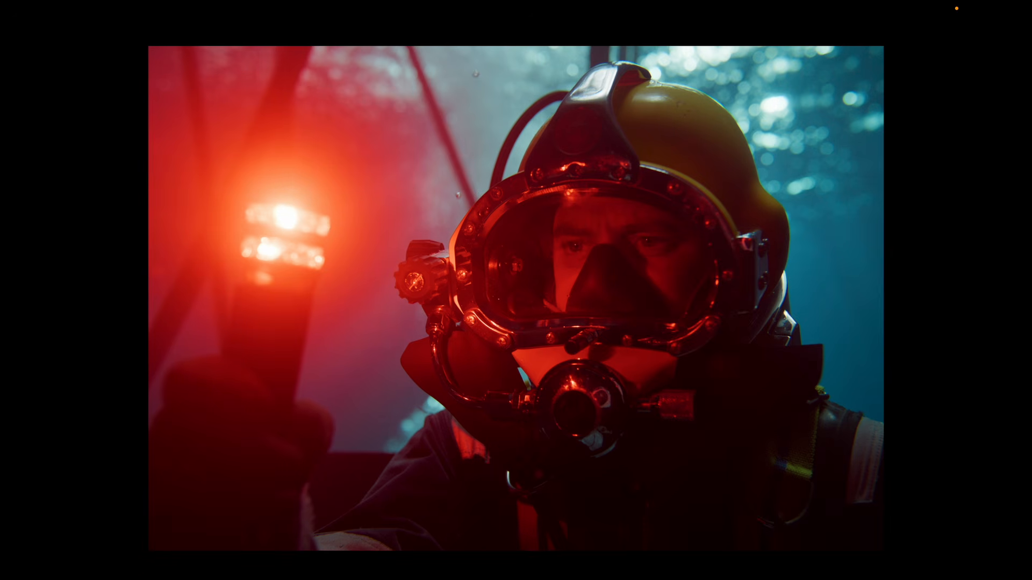
pyautogui.press('super+d')
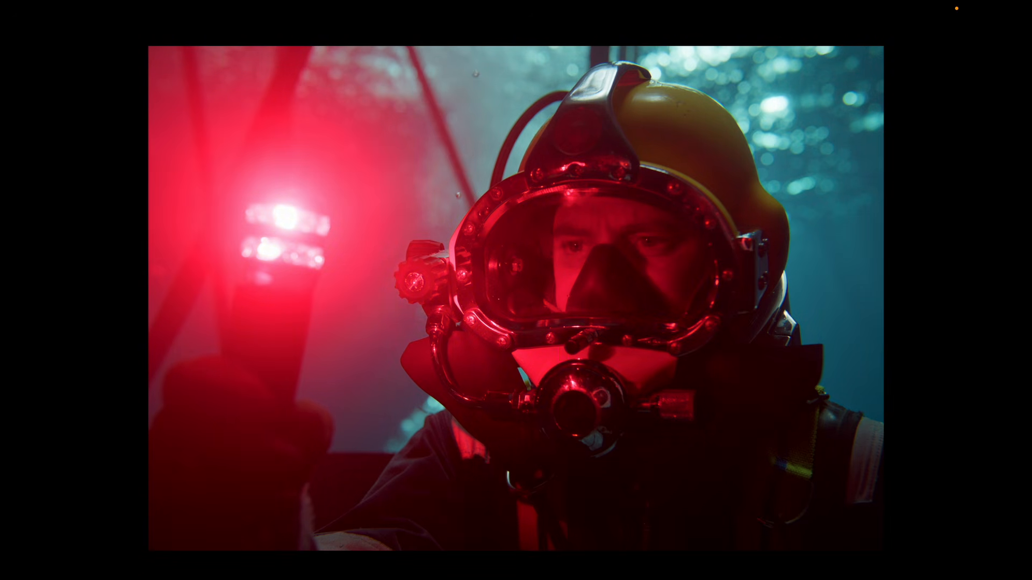
pyautogui.press('Escape')
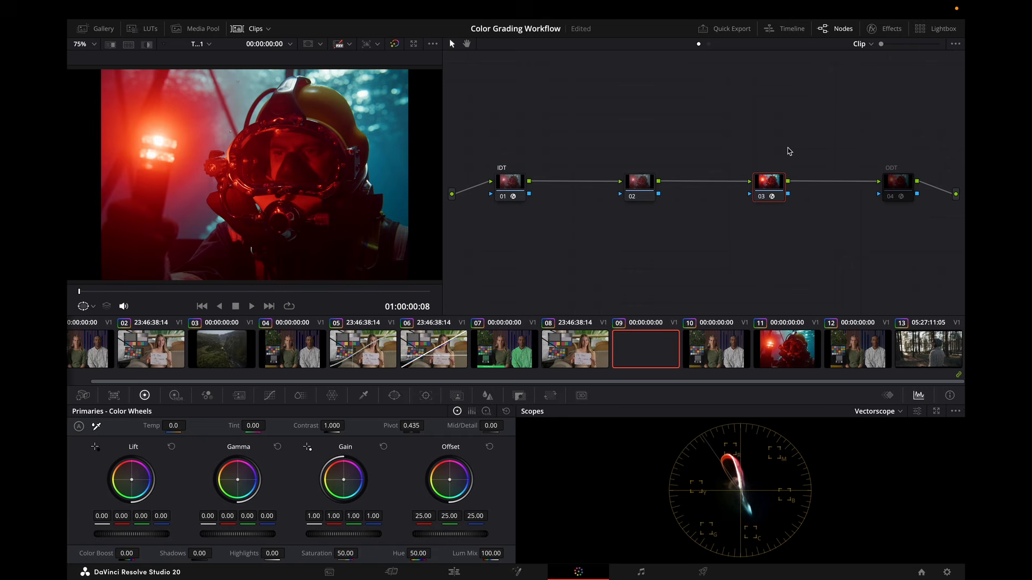
# Select clip 10 and view it full screen, then exit.
pyautogui.click(718, 363)
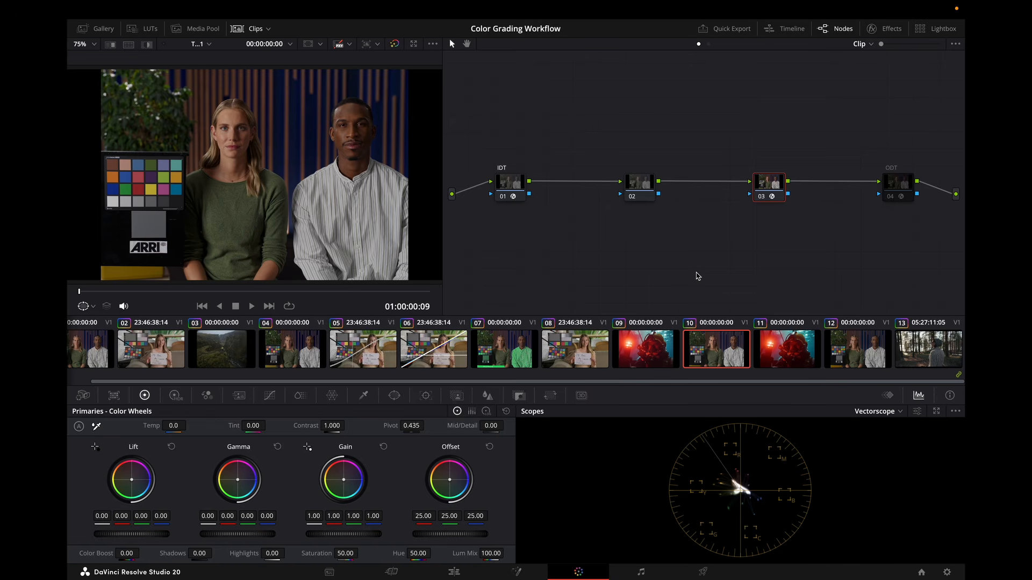
pyautogui.press('super+f')
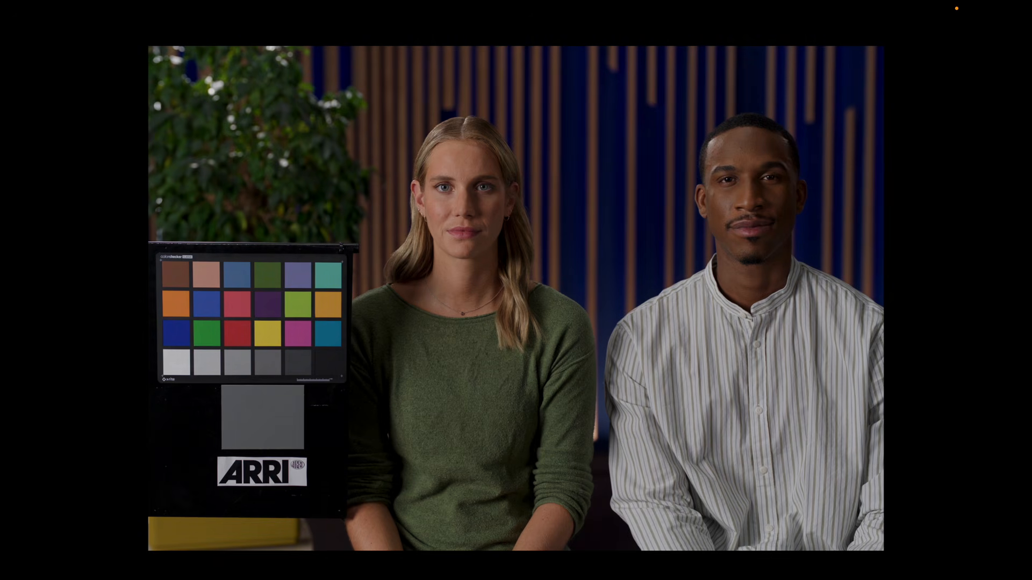
pyautogui.press('super+f')
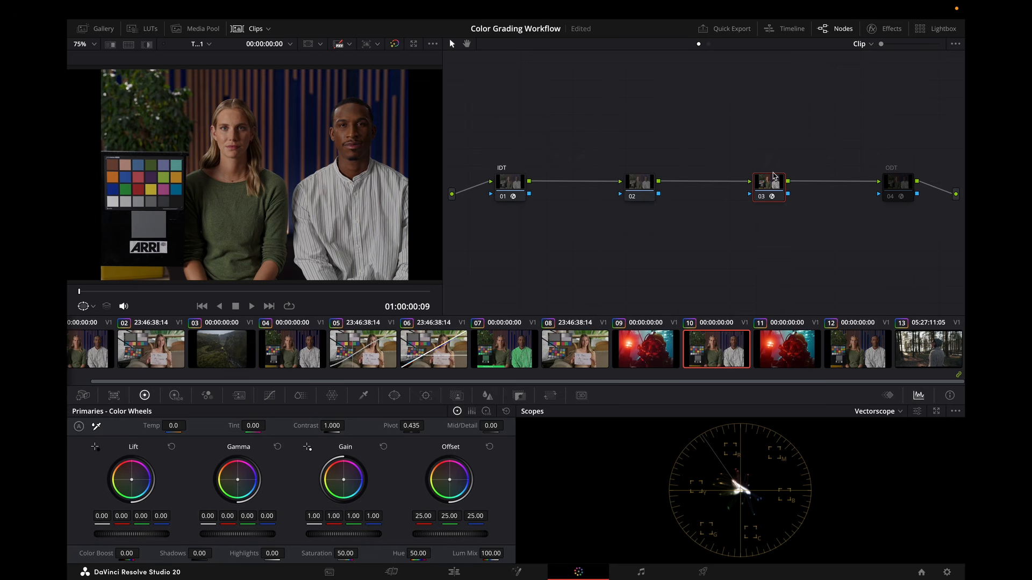
# Inspect clip 11's JP_2499_DRT settings, then select clip 12 and view it full screen.
pyautogui.click(788, 345)
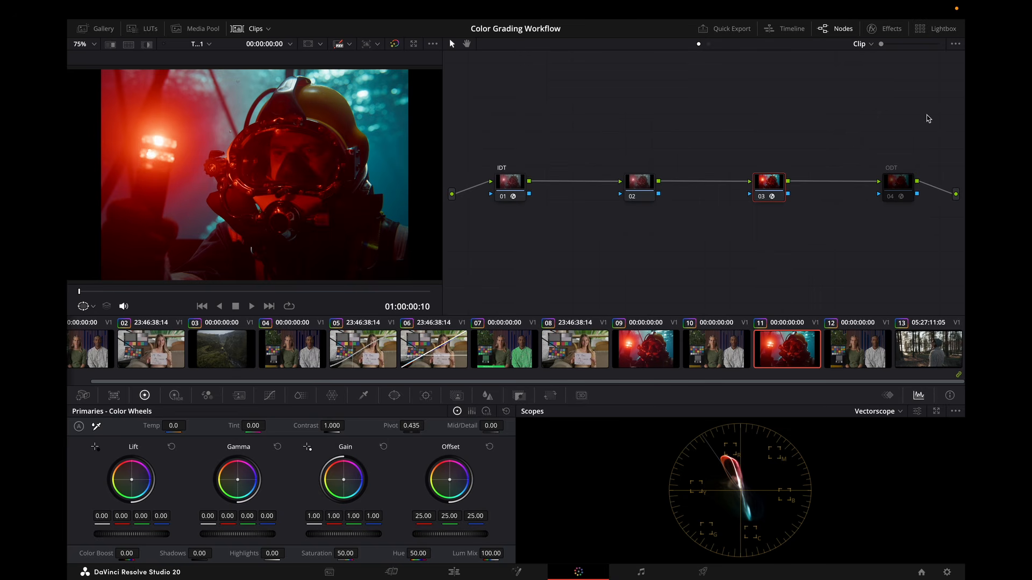
pyautogui.click(871, 29)
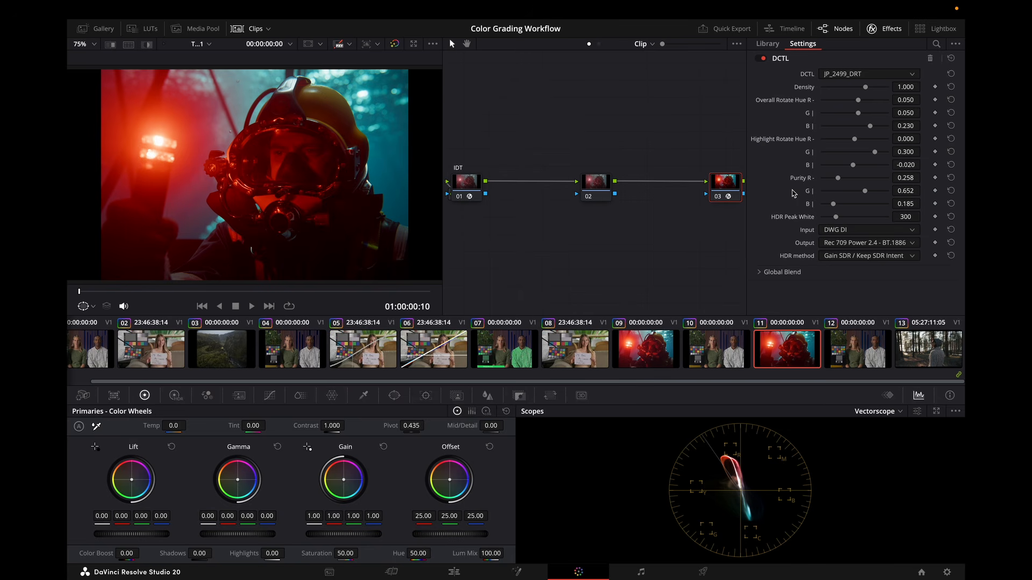
pyautogui.click(861, 352)
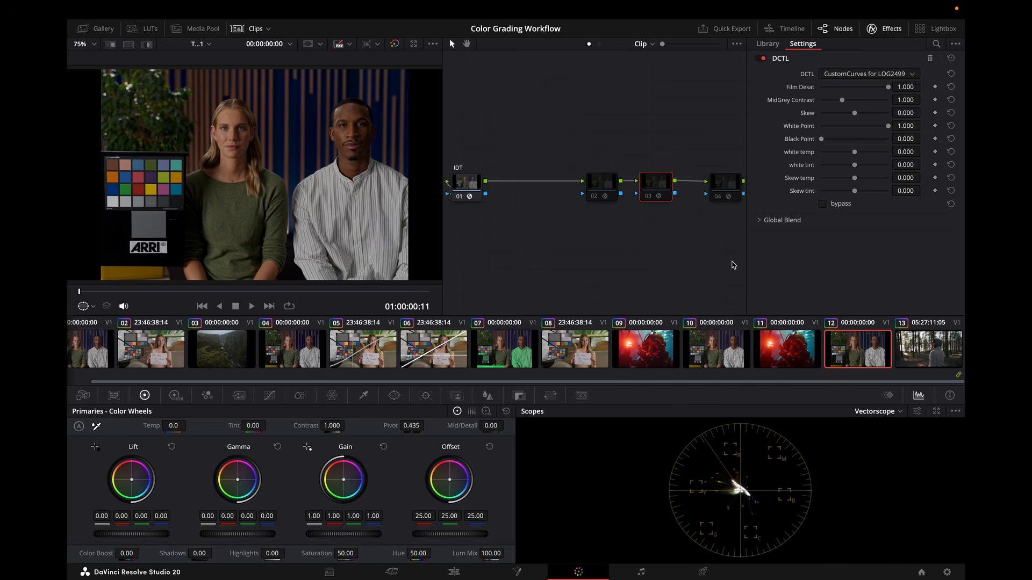
pyautogui.hotkey('ctrl', 'f')
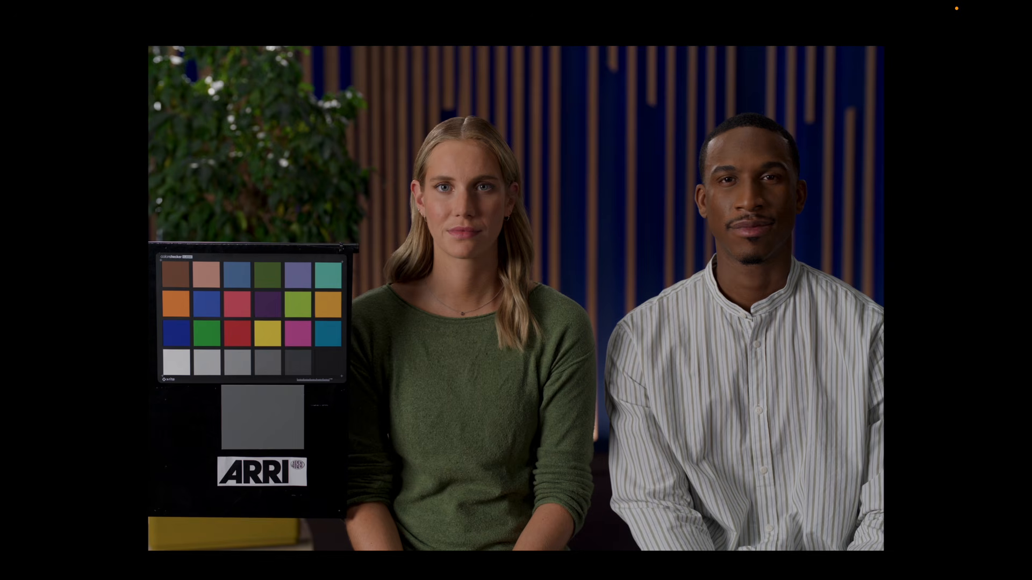
pyautogui.hotkey('ctrl', 'f')
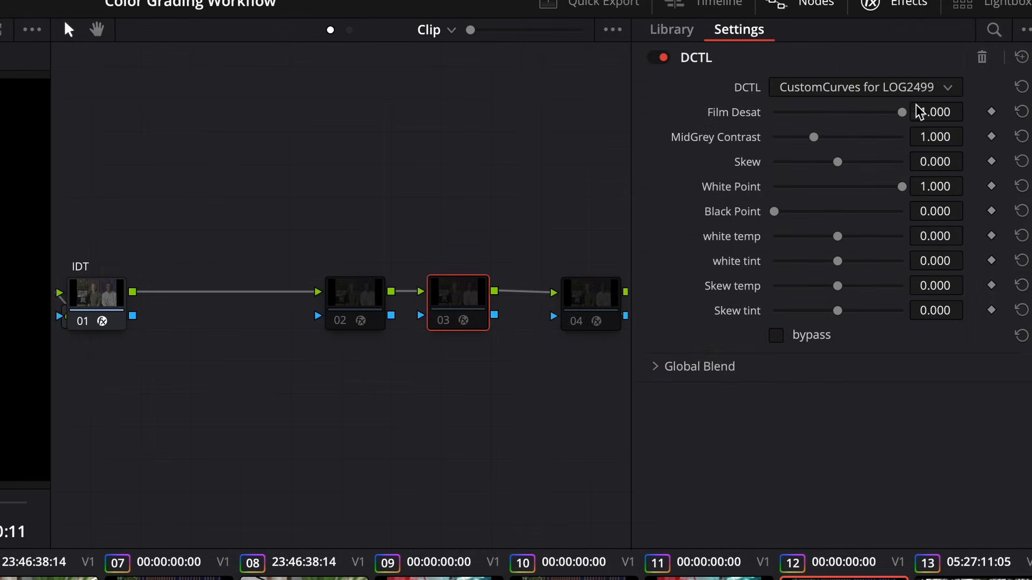
# On clip 12, enable the second node and open its JP_2499_DRT DCTL settings.
pyautogui.click(603, 295)
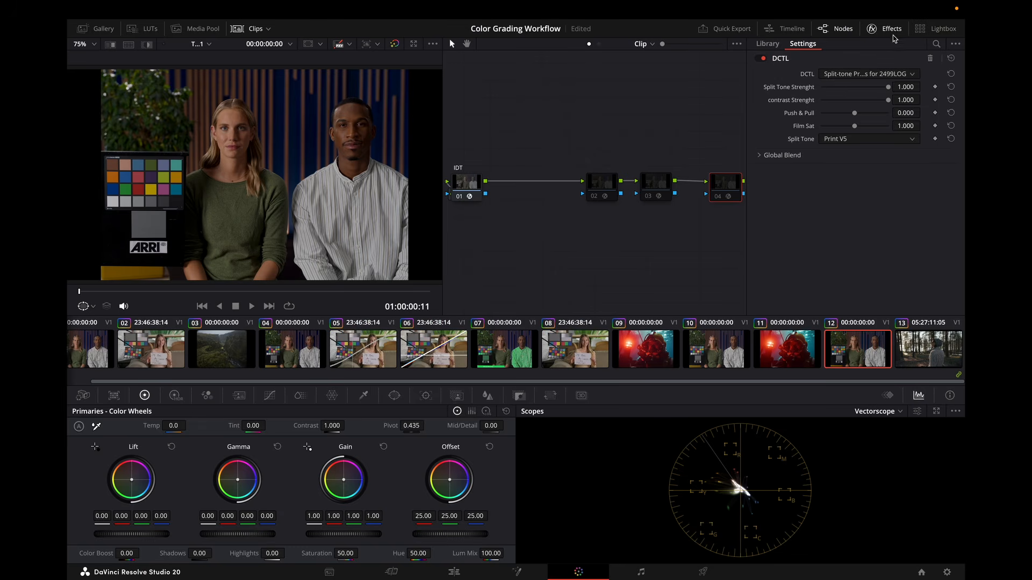
pyautogui.click(914, 10)
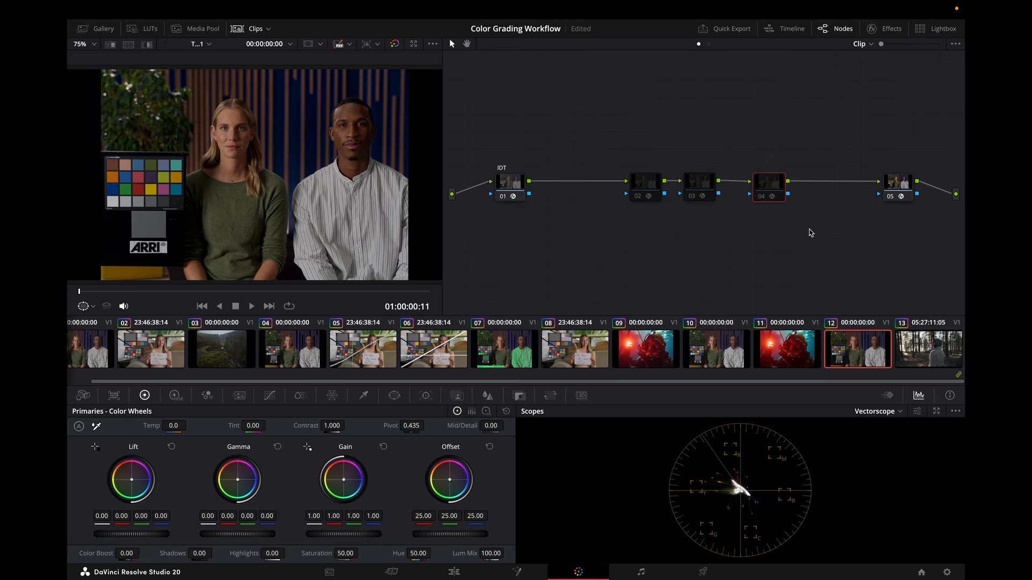
pyautogui.click(650, 188)
pyautogui.hotkey('ctrl', 'd')
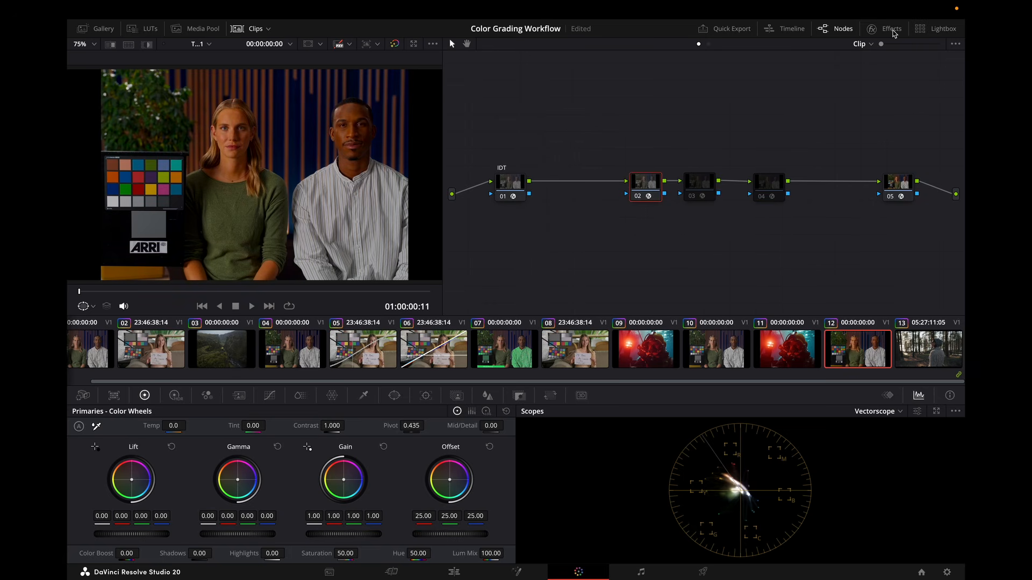
pyautogui.click(873, 29)
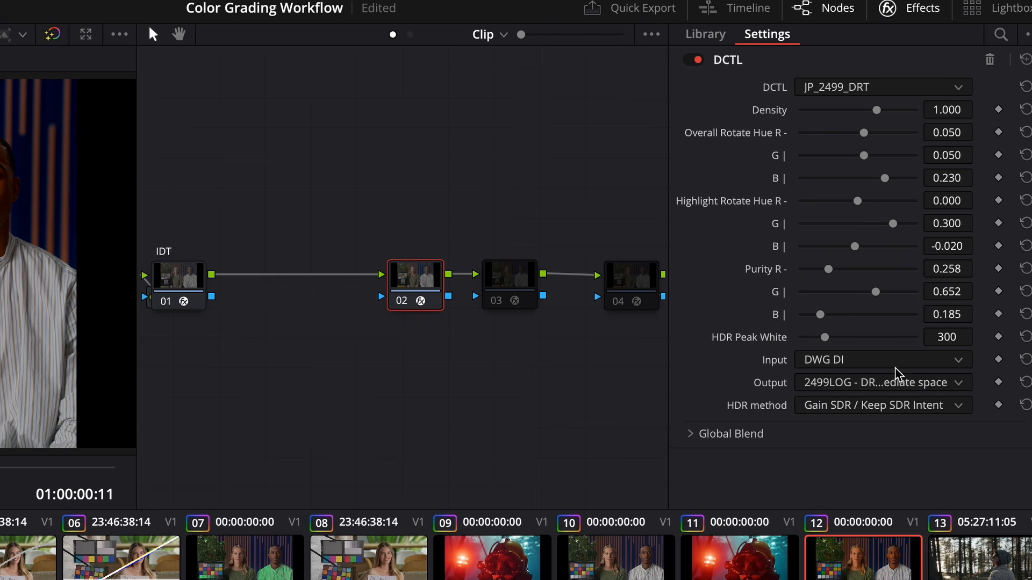
pyautogui.click(893, 383)
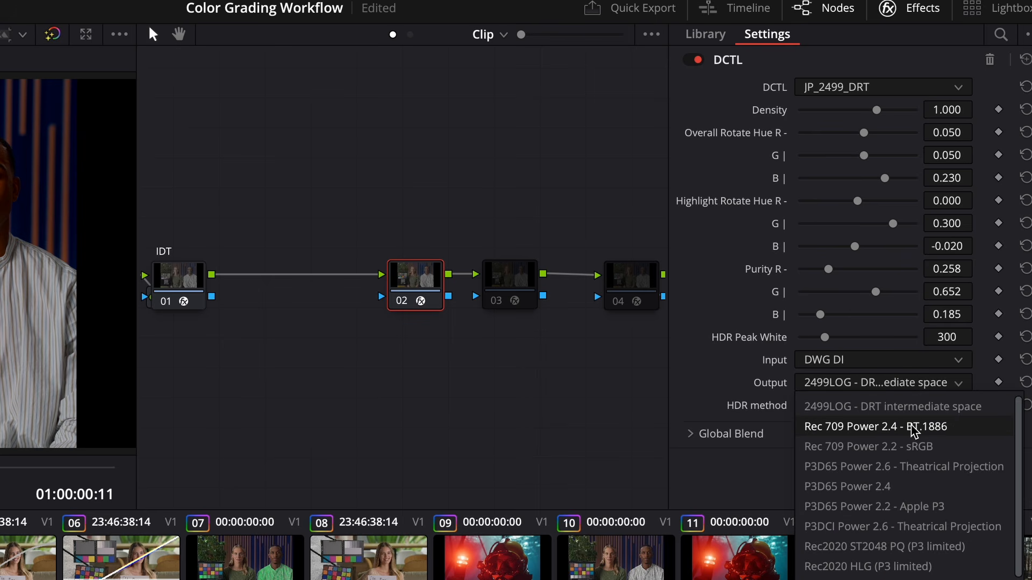
pyautogui.click(886, 414)
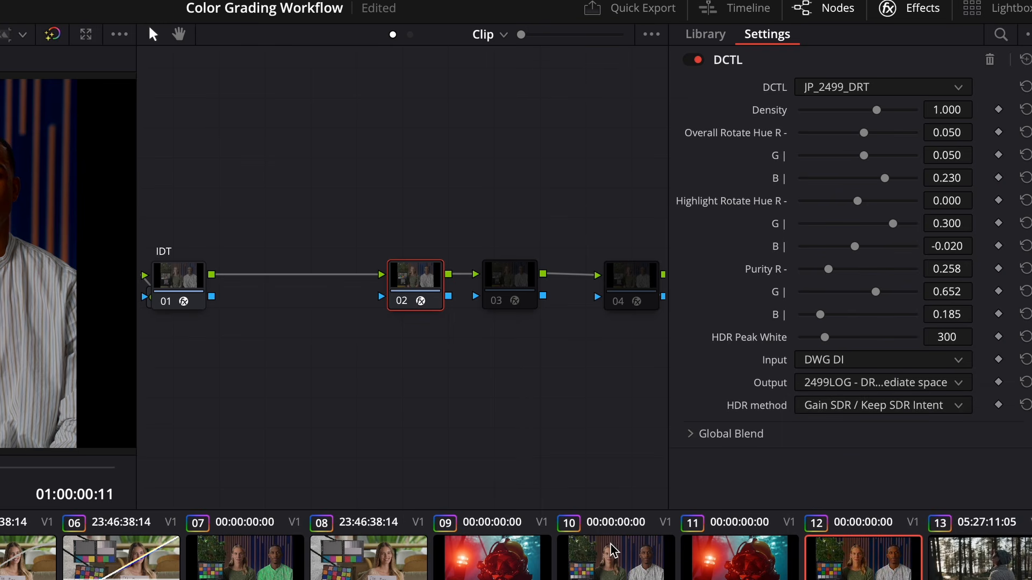
pyautogui.click(913, 8)
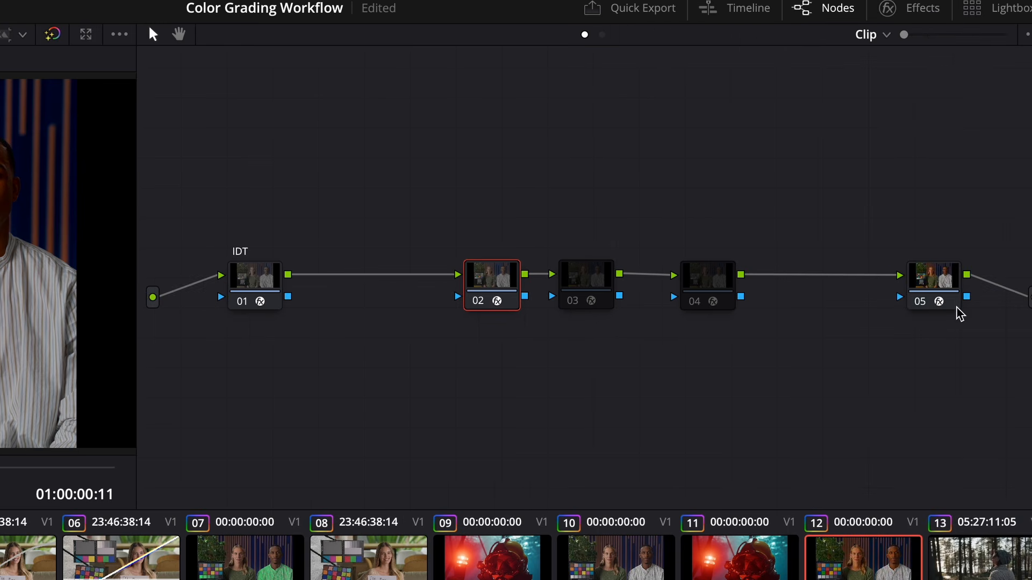
# Select node 05 and set its JP_2499_DRT Input to 2499 LOG.
pyautogui.click(947, 282)
pyautogui.click(924, 6)
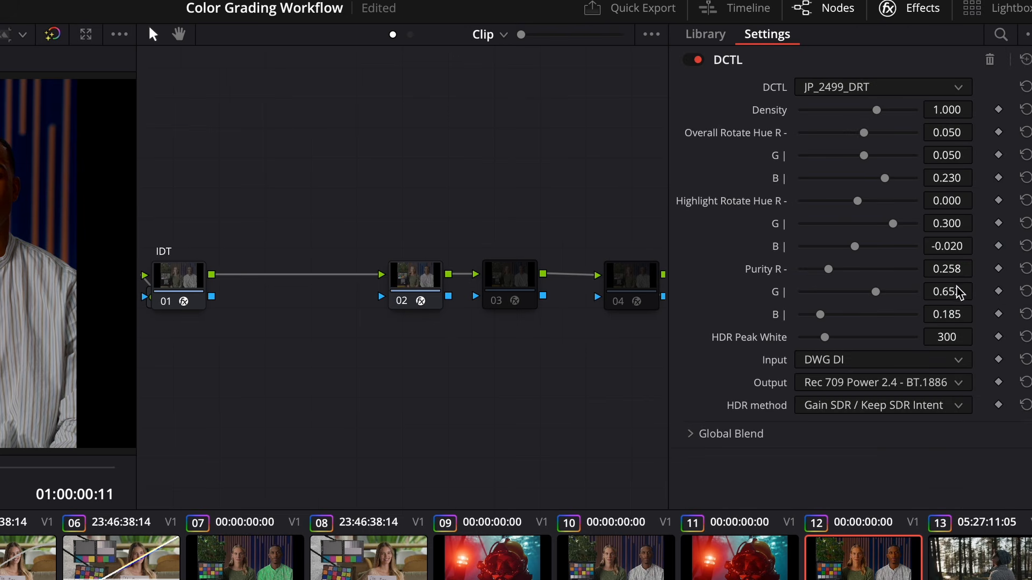
pyautogui.click(919, 365)
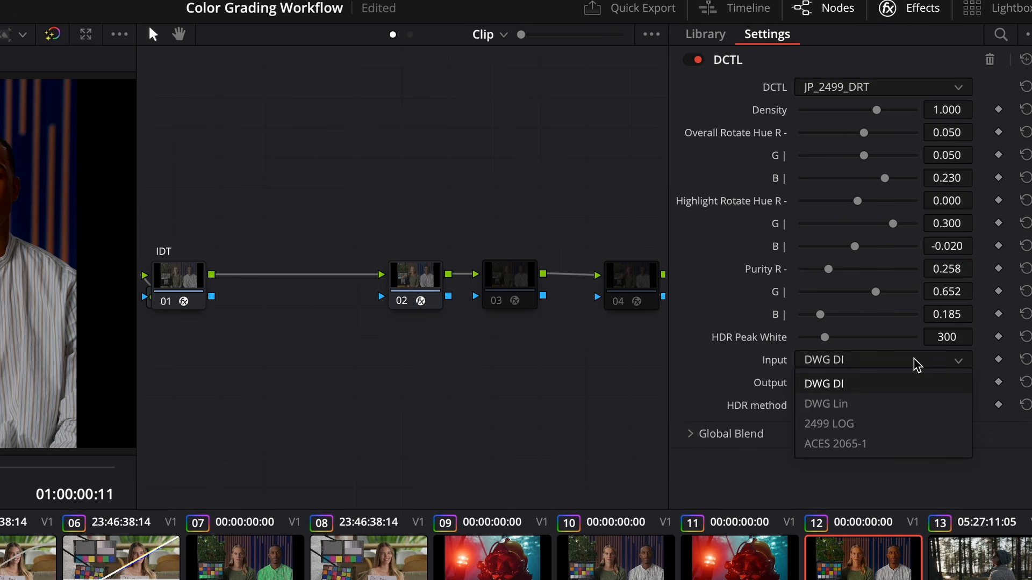
pyautogui.click(903, 425)
pyautogui.click(927, 10)
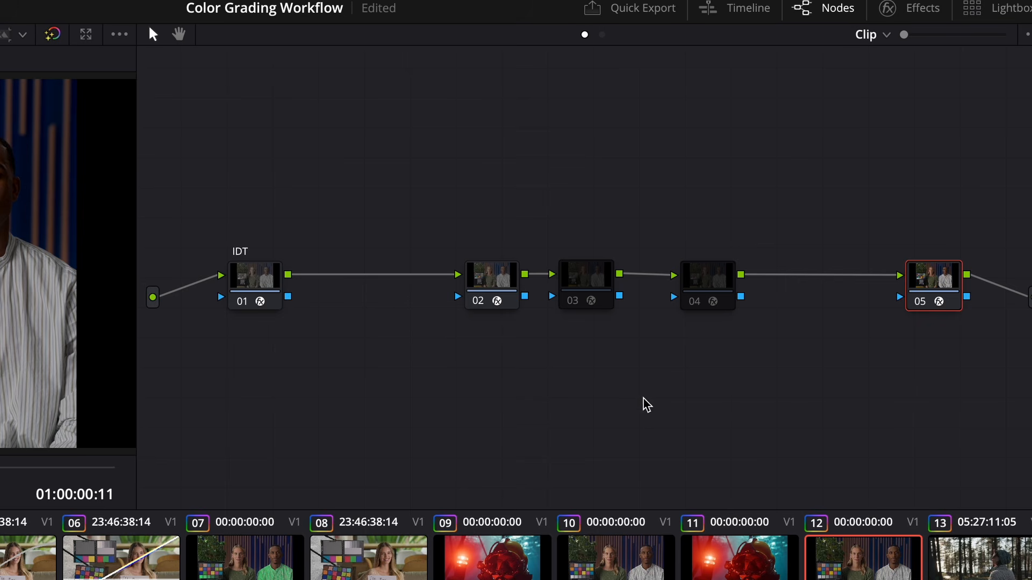
# Select node 04 and try its Split-tone DCTL's Split Tone presets Print V1, Classic Negative and Print V3.
pyautogui.click(720, 295)
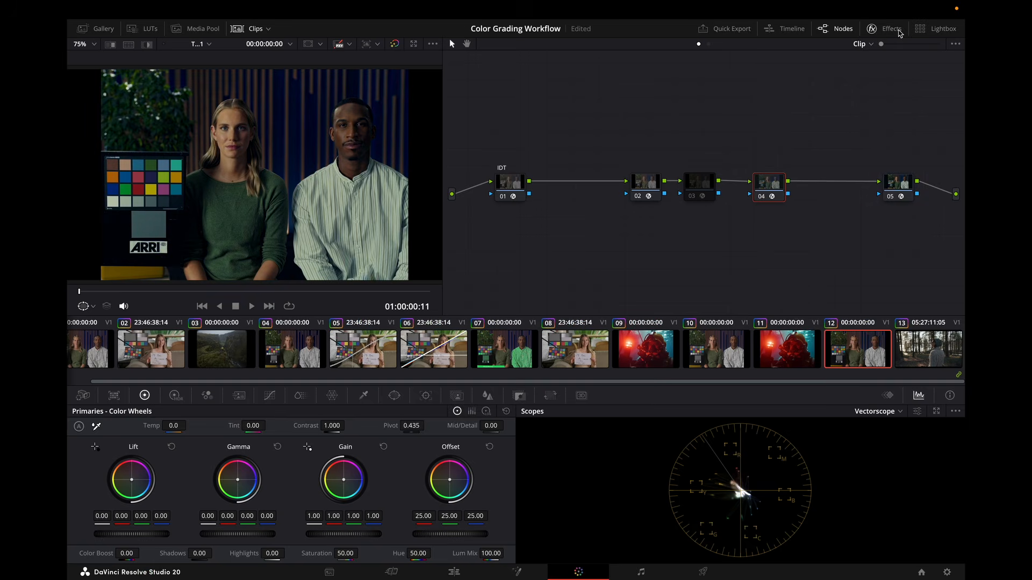
pyautogui.click(897, 30)
pyautogui.click(865, 140)
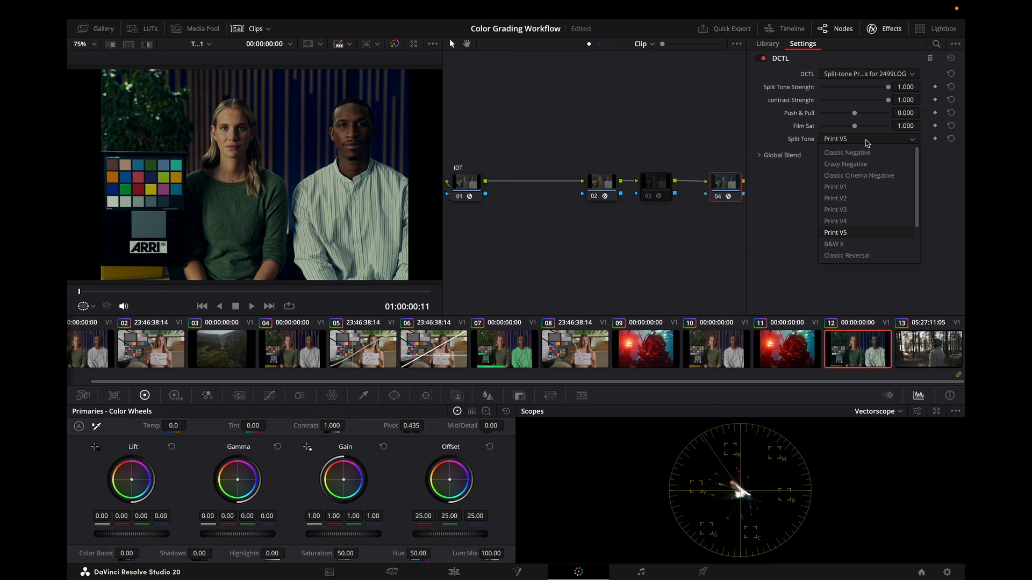
pyautogui.click(866, 187)
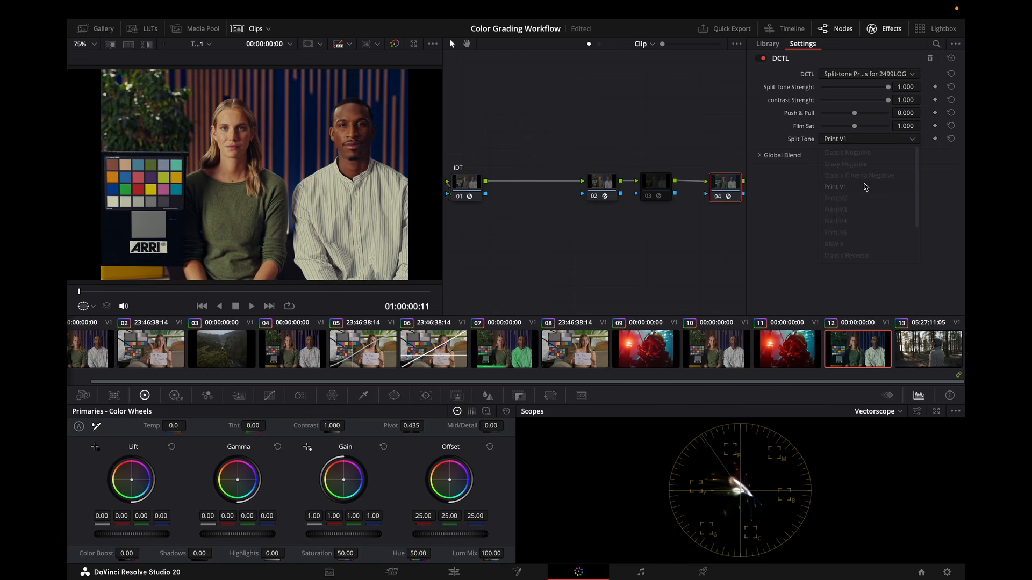
pyautogui.click(868, 141)
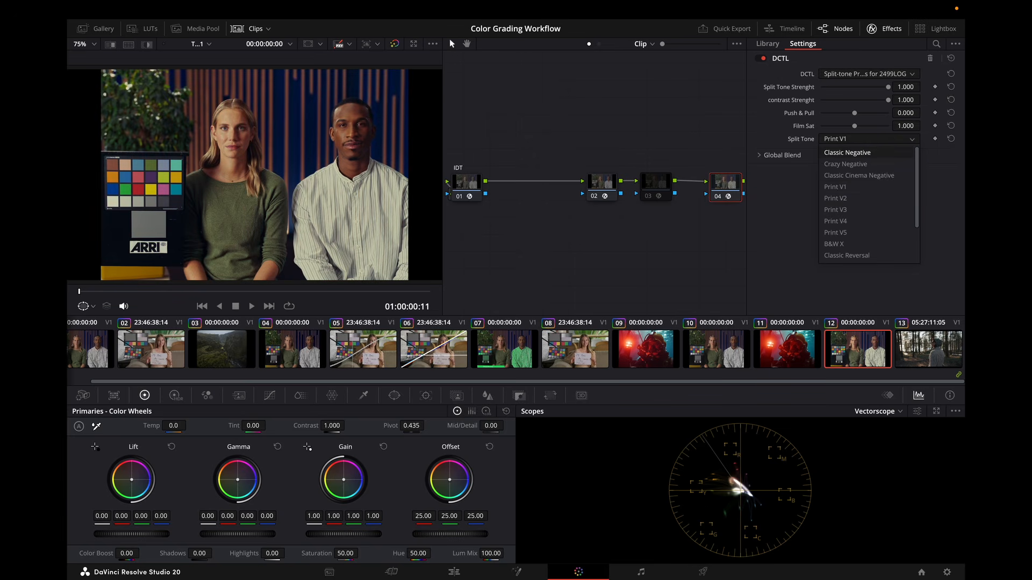
pyautogui.click(855, 154)
pyautogui.click(879, 140)
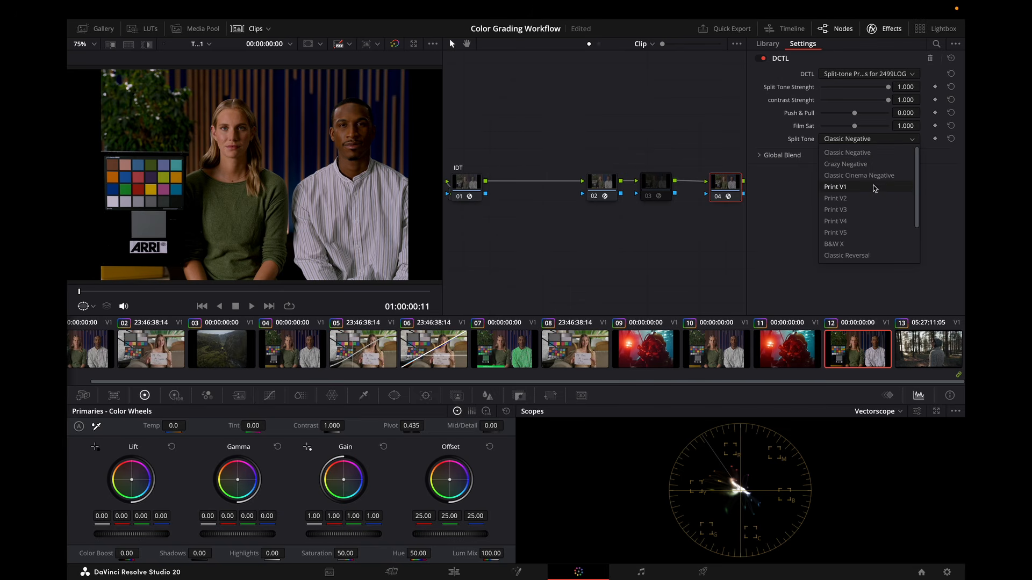
pyautogui.click(867, 211)
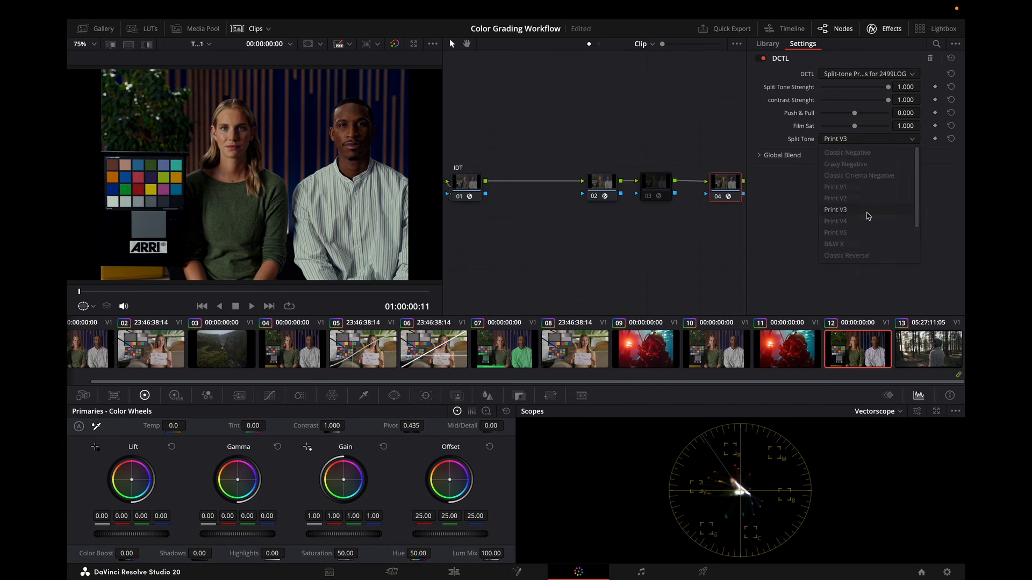
# Switch Split Tone to Print V4, Print V5 and back to Print V4, then nudge the Split Tone Strength slider.
pyautogui.click(875, 146)
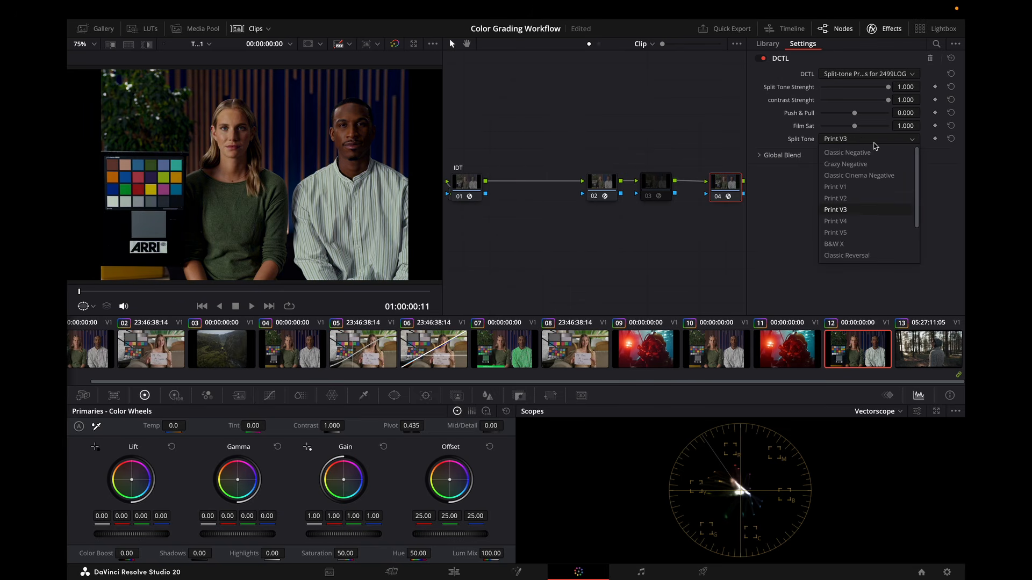
pyautogui.click(869, 223)
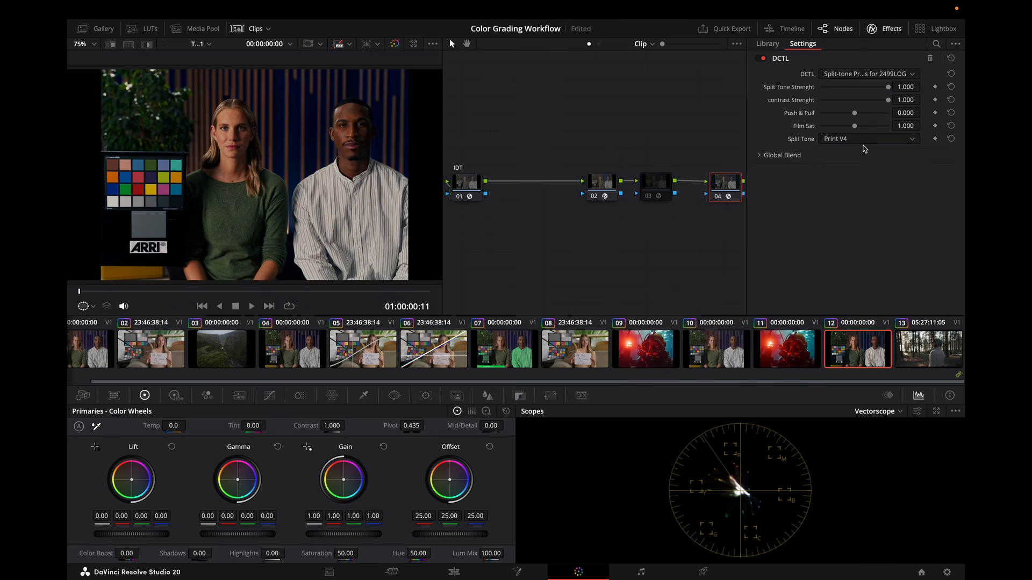
pyautogui.click(876, 142)
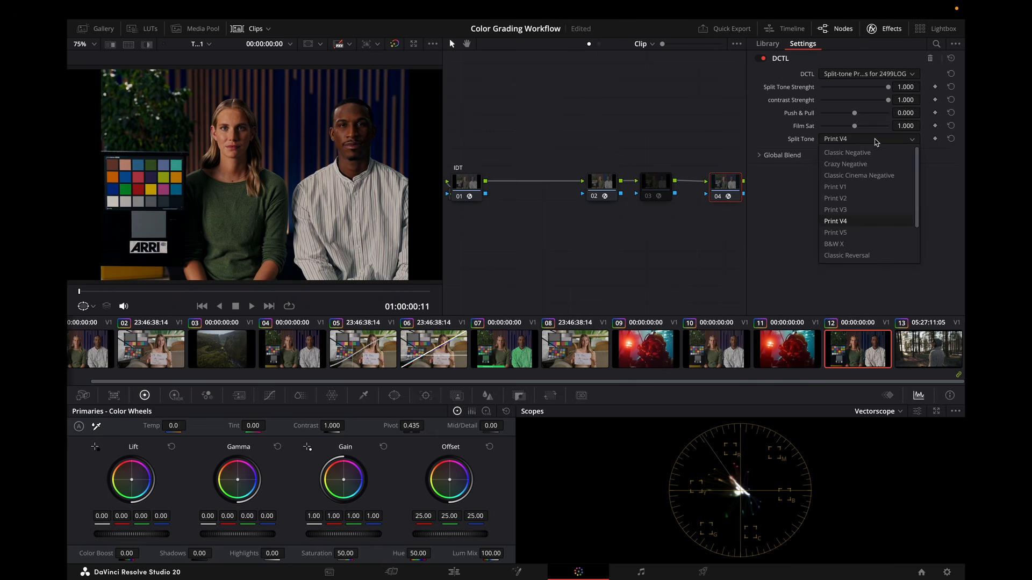
pyautogui.click(853, 233)
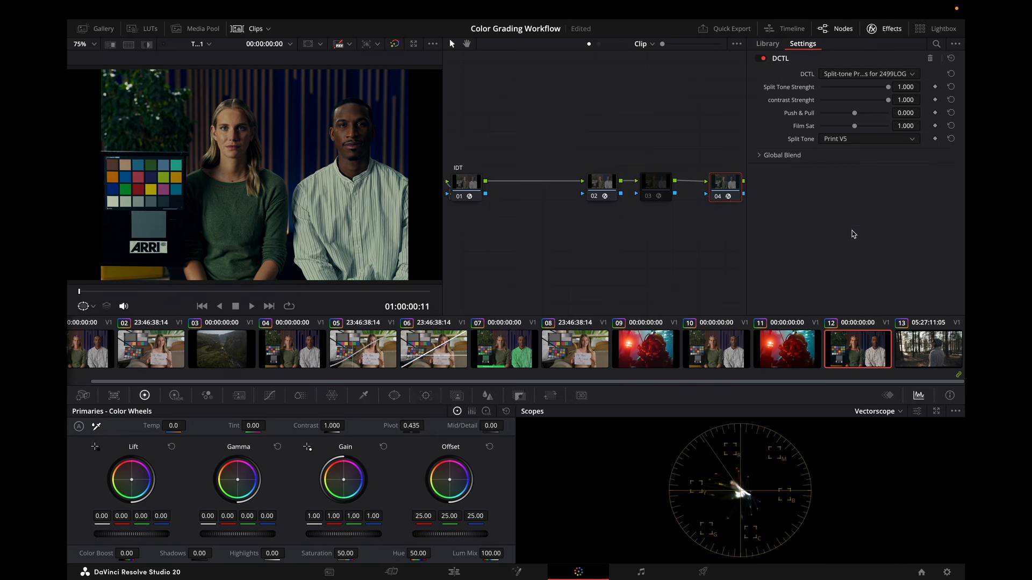
pyautogui.click(865, 141)
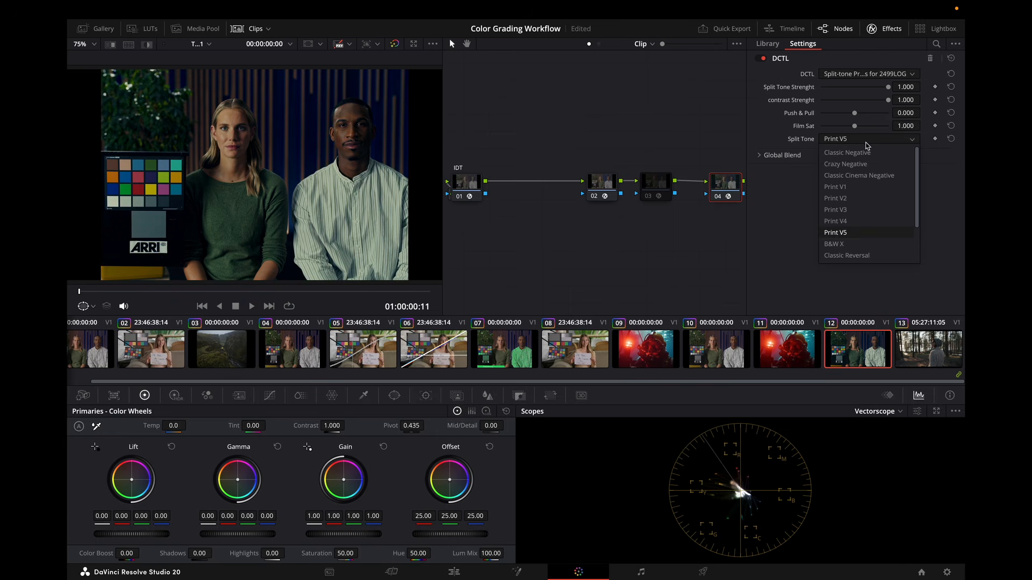
pyautogui.click(871, 223)
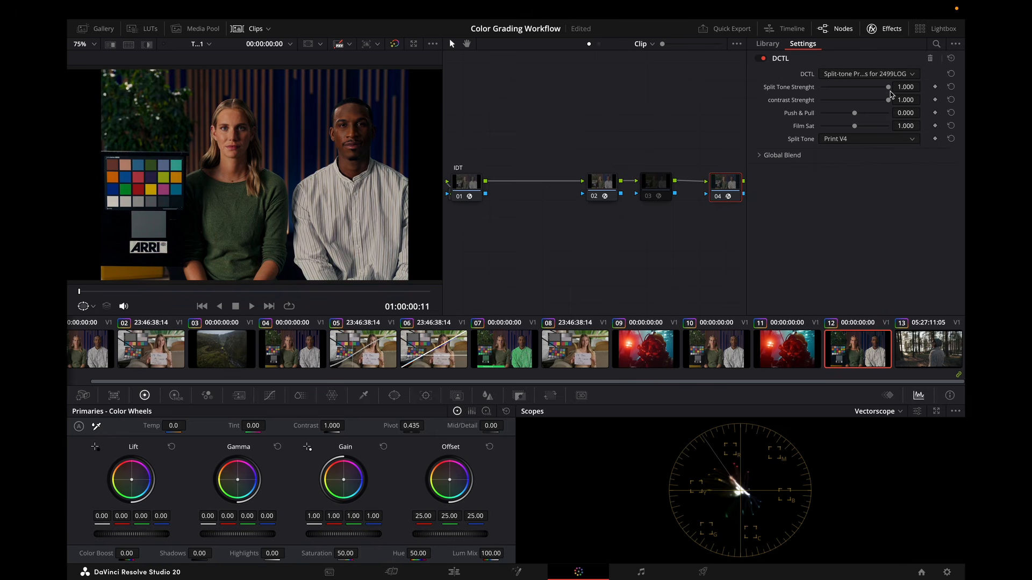
pyautogui.moveTo(889, 88)
pyautogui.mouseDown()
pyautogui.moveTo(873, 90)
pyautogui.moveTo(913, 93)
pyautogui.moveTo(819, 102)
pyautogui.moveTo(901, 104)
pyautogui.mouseUp()
# Select node 03 with its CustomCurves DCTL and save the project.
pyautogui.click(645, 187)
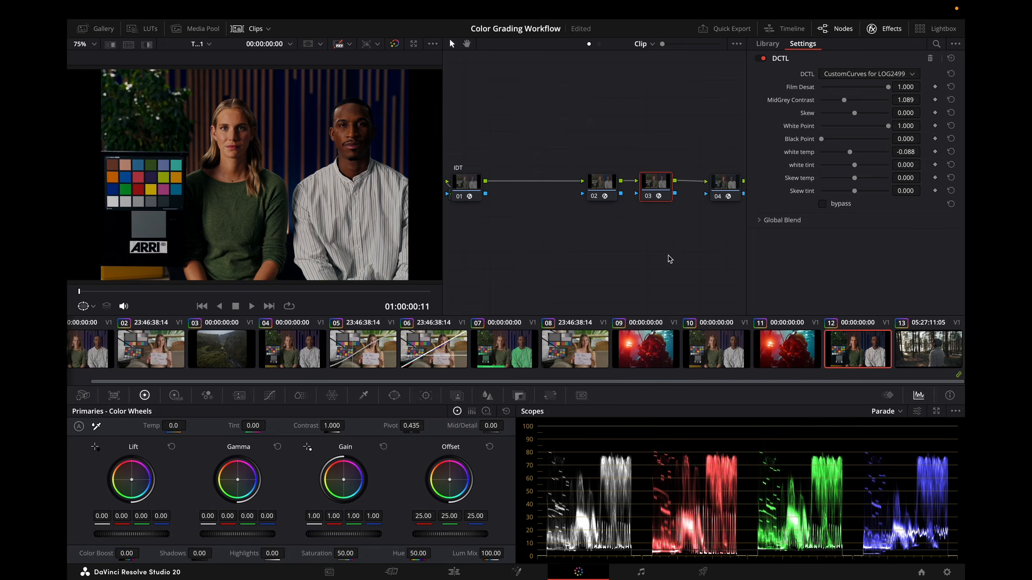
pyautogui.hotkey('ctrl', 's')
# Switch to the Colorist Resources website and scroll through the DCTL creator listings.
pyautogui.click(934, 352)
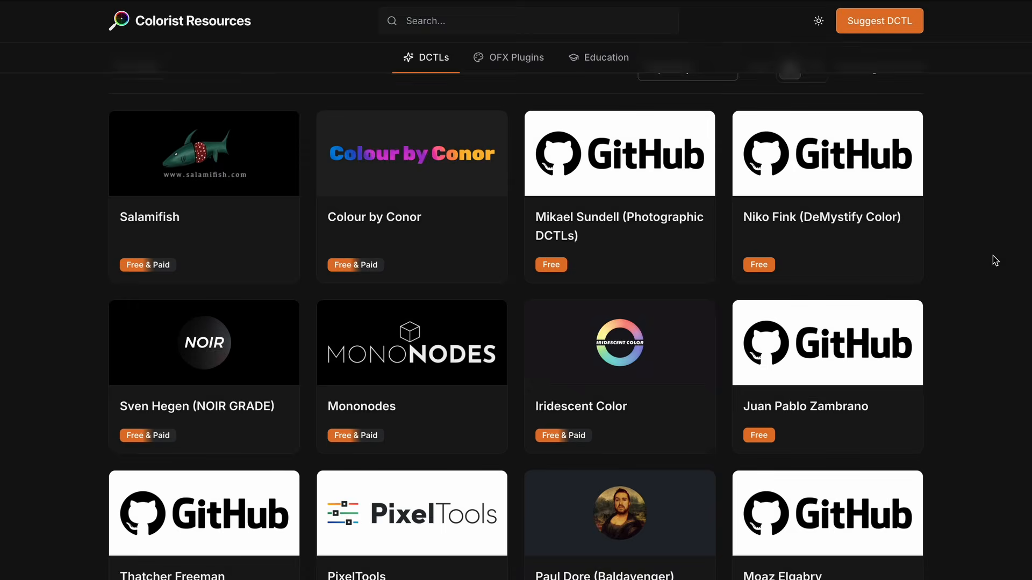
pyautogui.scroll(-2, 992, 256)
pyautogui.scroll(-4, 992, 255)
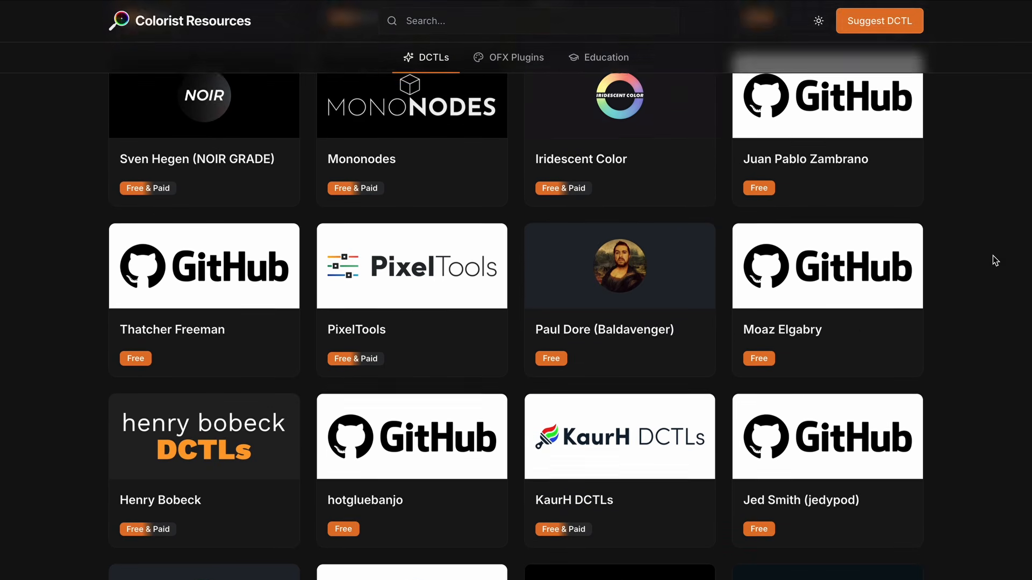
pyautogui.scroll(-6, 992, 256)
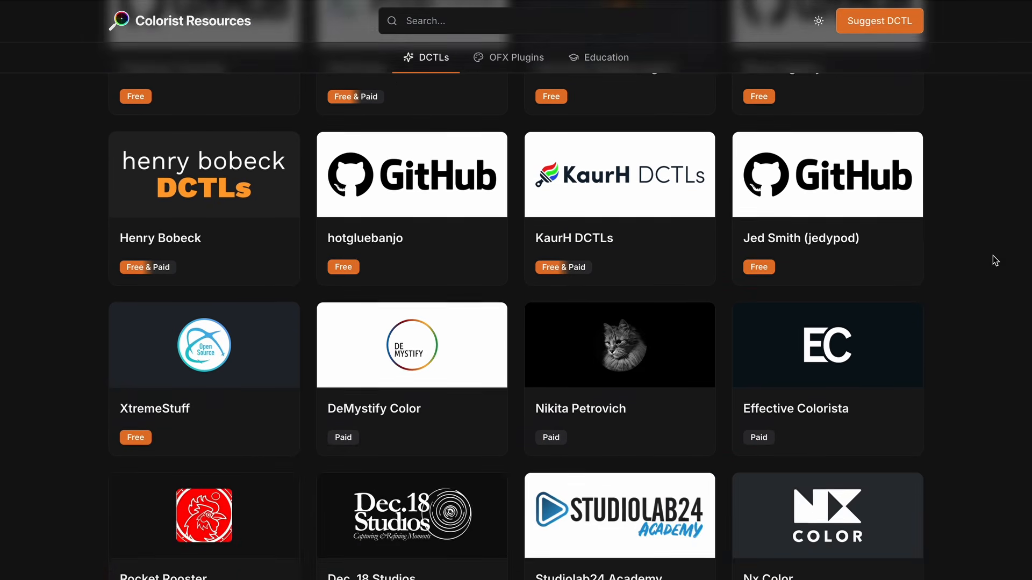
pyautogui.scroll(-3, 992, 256)
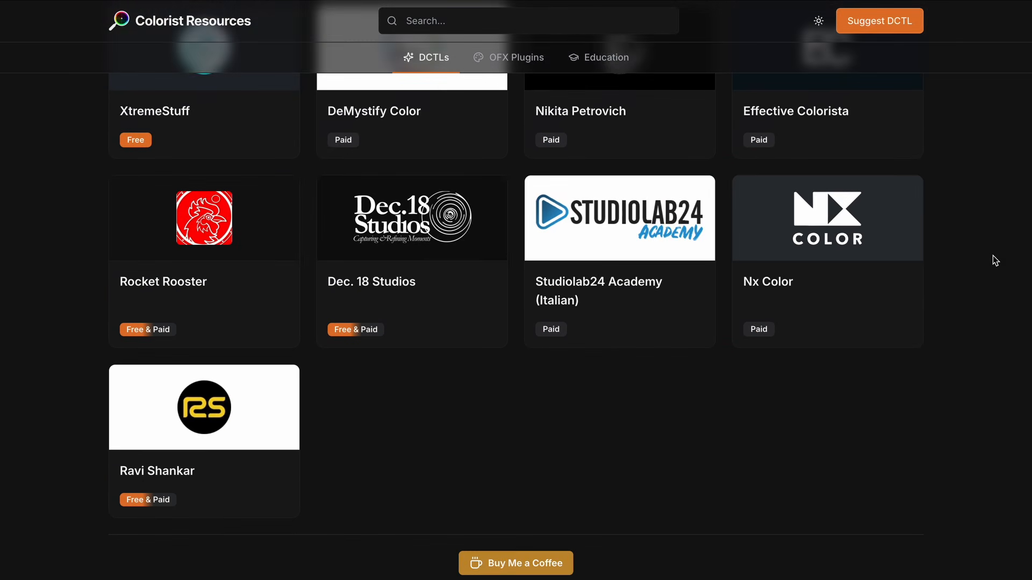